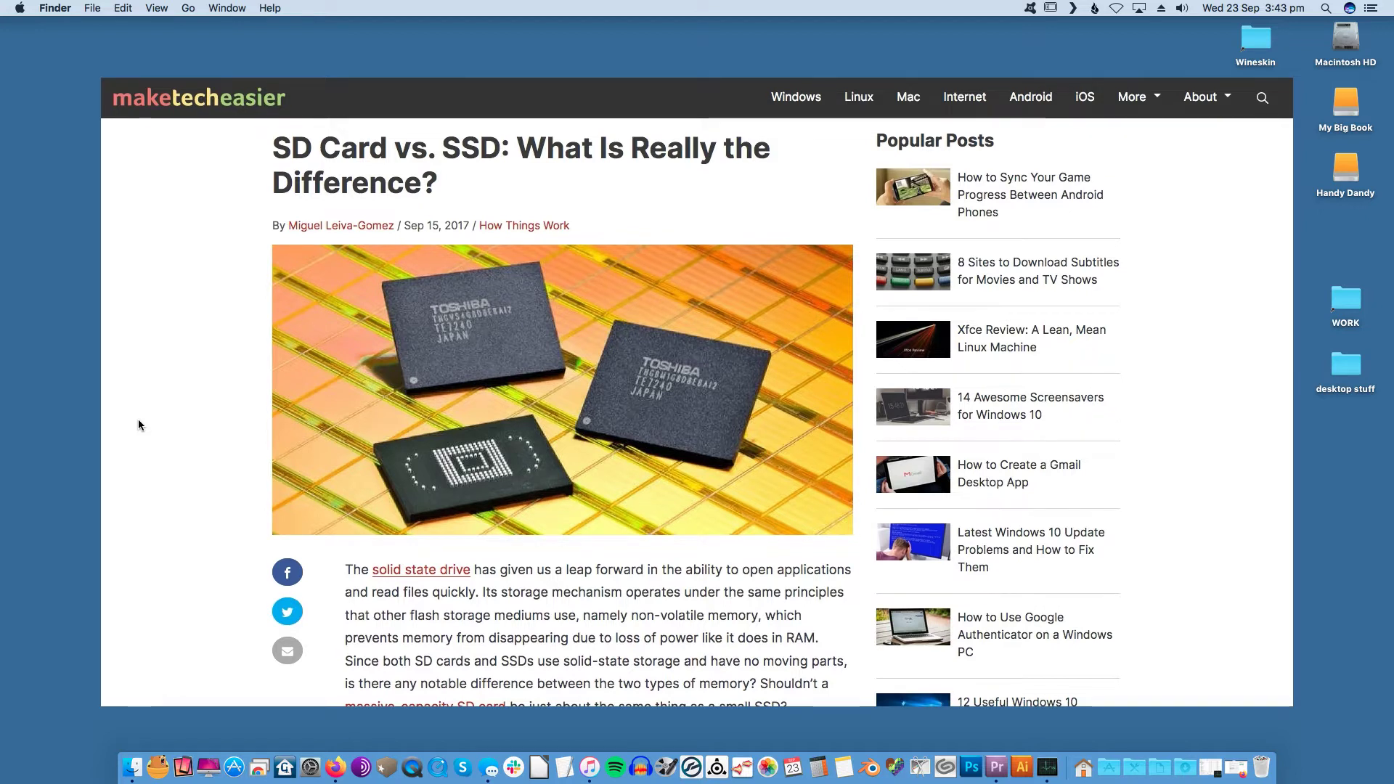
Scroll down the SD card vs. SSD article past the SD card controller image
scroll(139, 425, down, 3)
scroll(139, 425, down, 6)
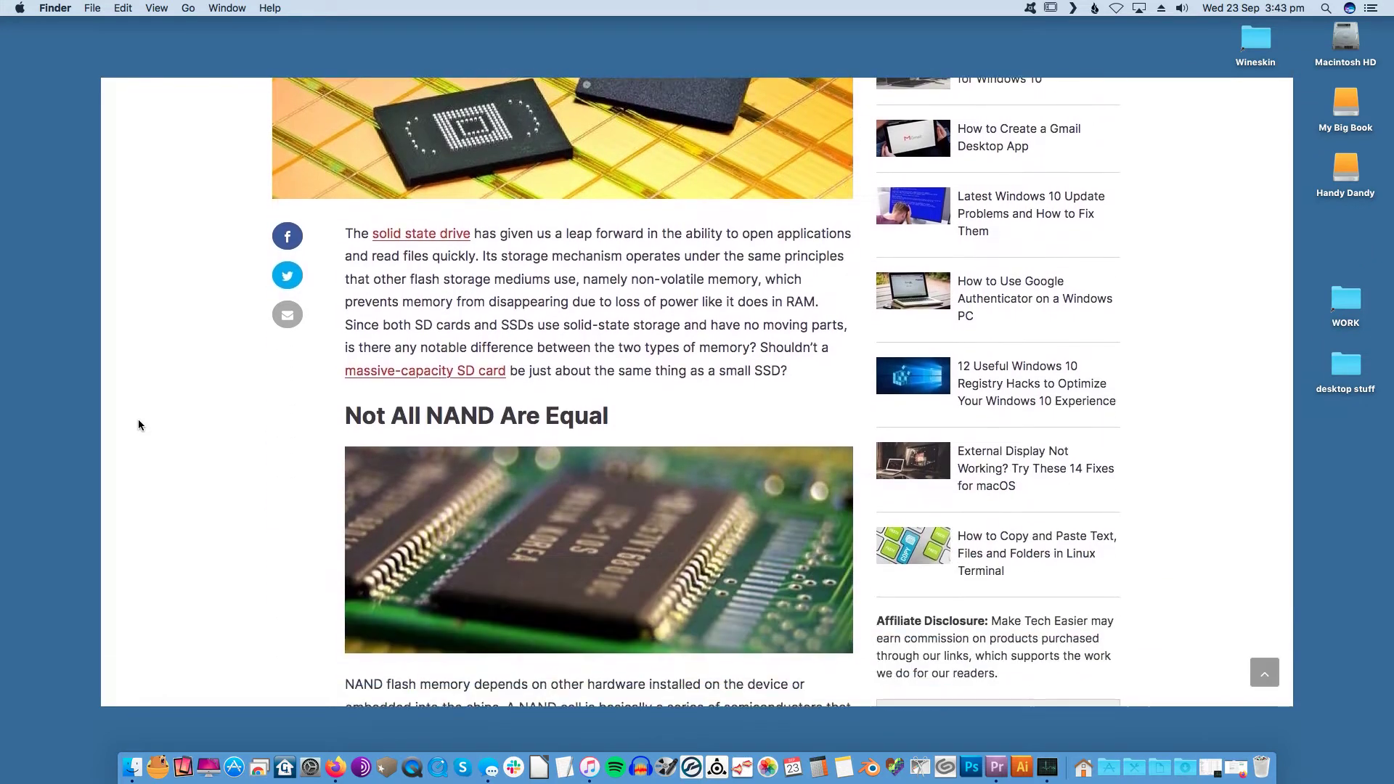
scroll(138, 425, down, 6)
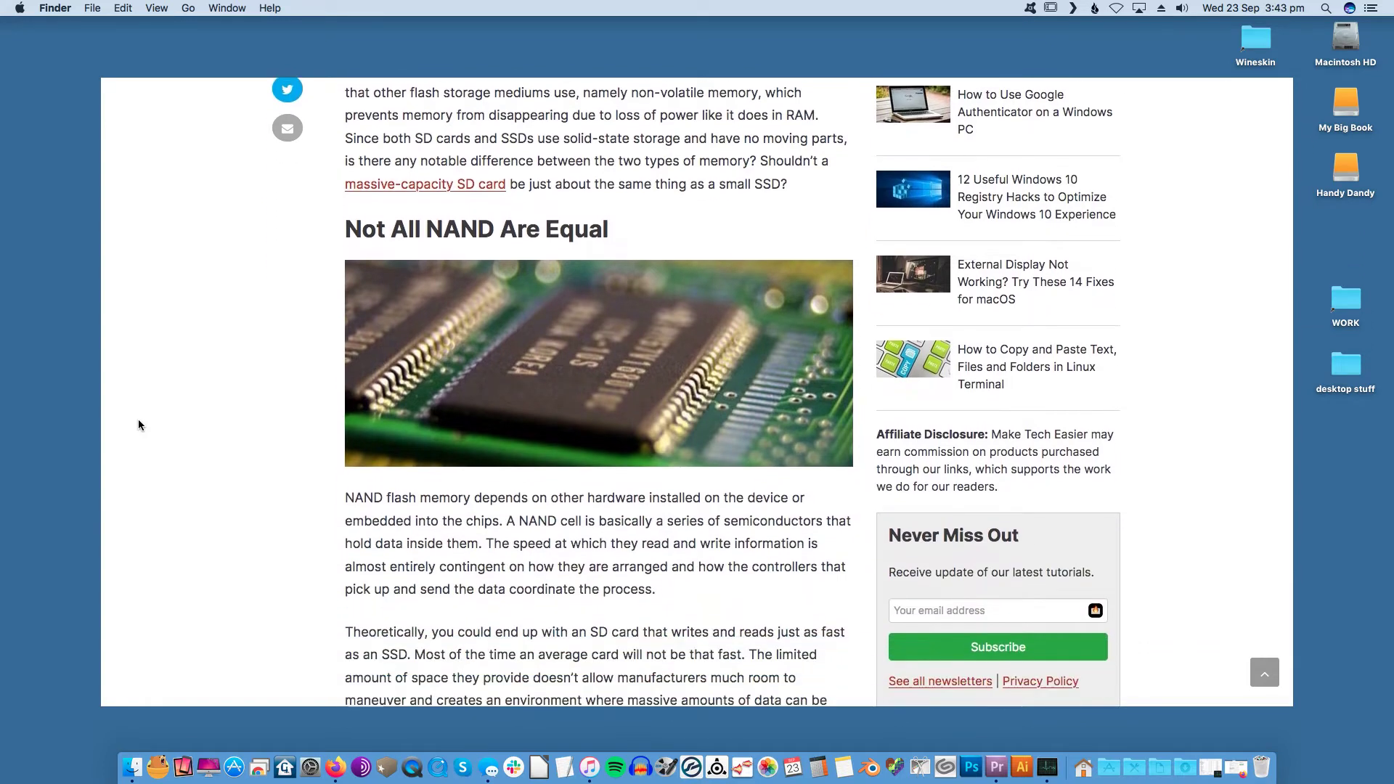
scroll(139, 425, down, 8)
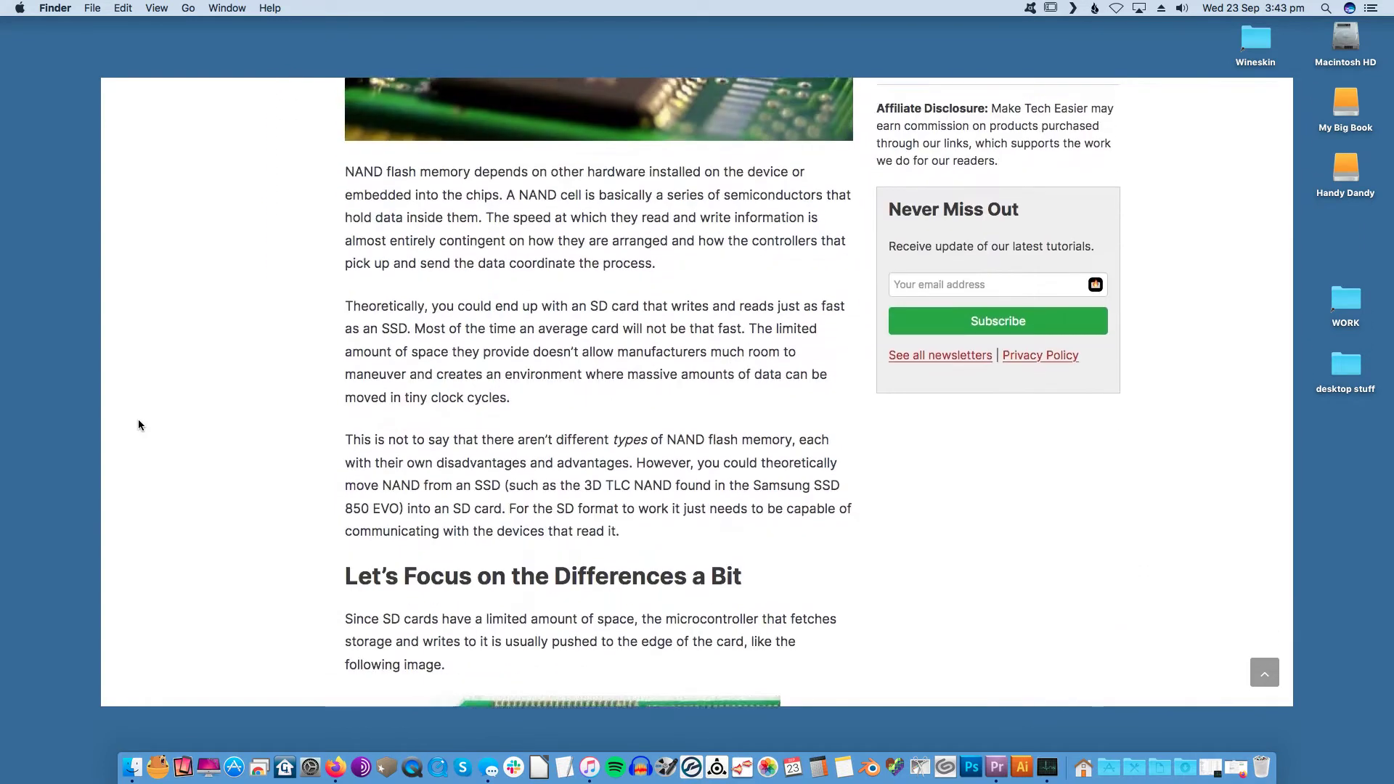
scroll(139, 425, down, 11)
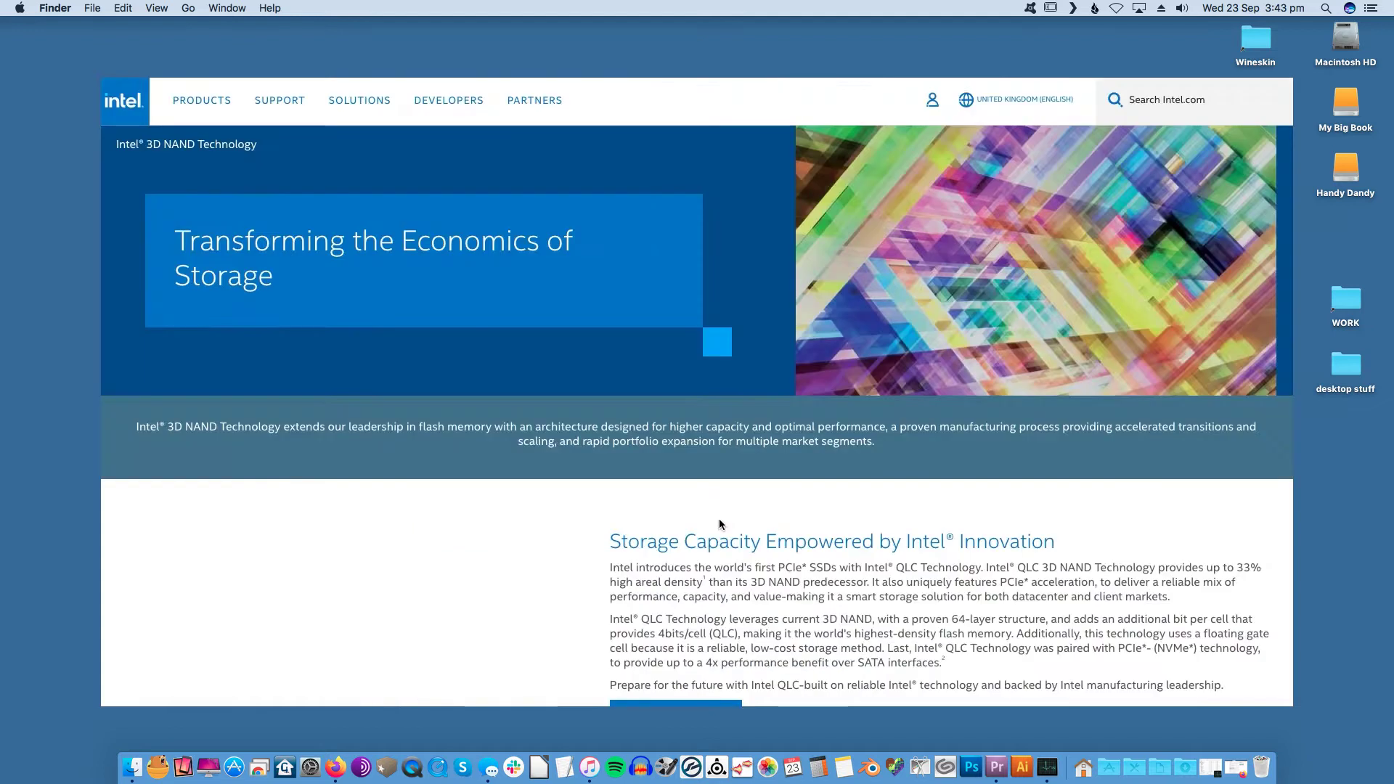
scroll(721, 524, down, 4)
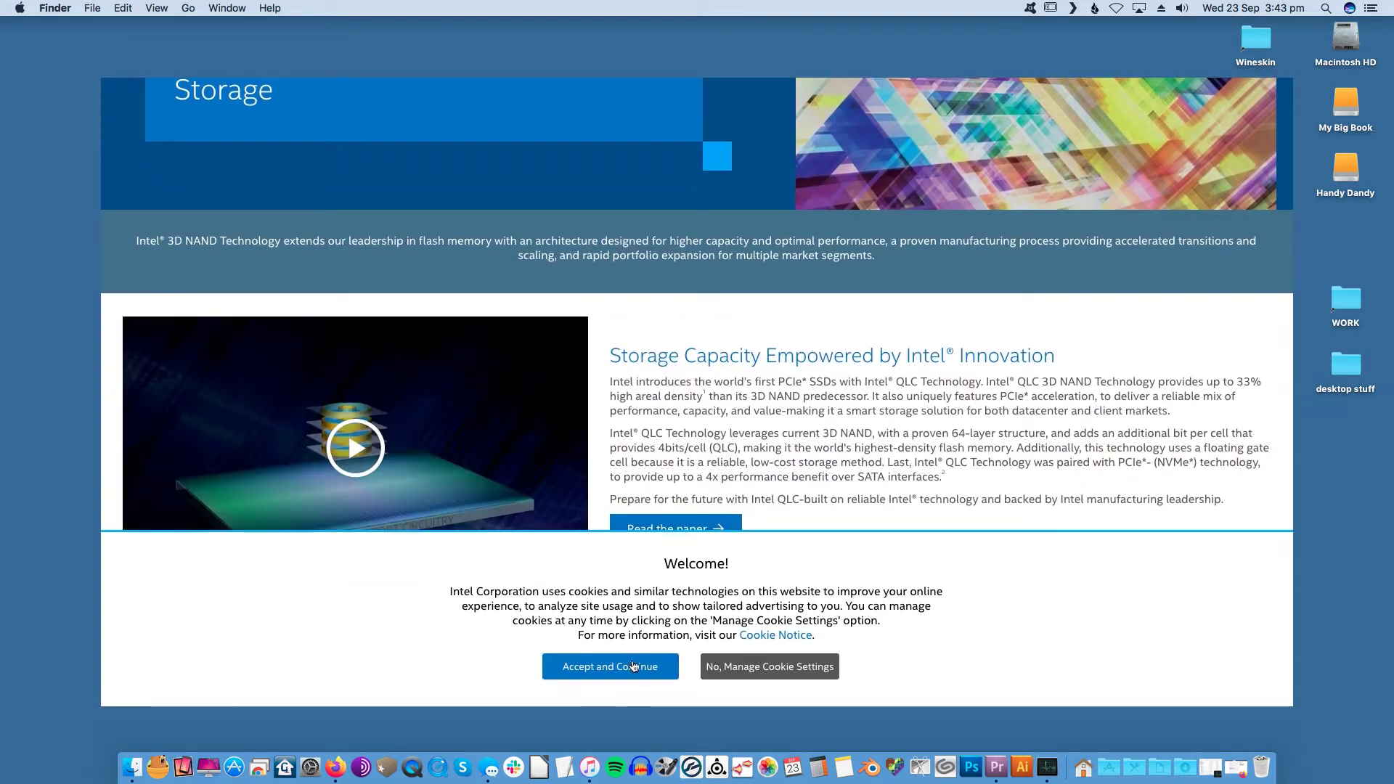
Accept Intel's cookie notice and scroll down through the 3D NAND Technology page
click(633, 667)
scroll(783, 523, down, 1)
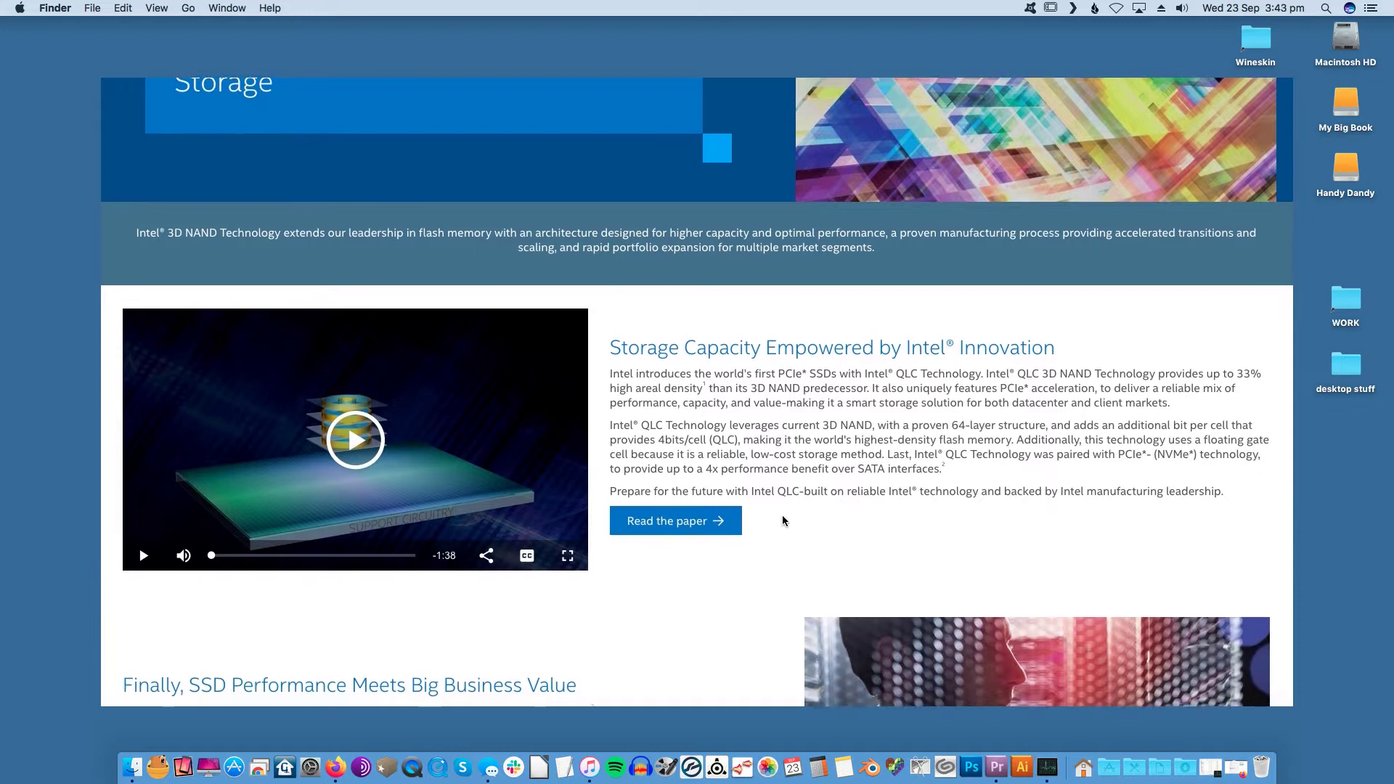
scroll(783, 521, down, 3)
scroll(783, 521, down, 2)
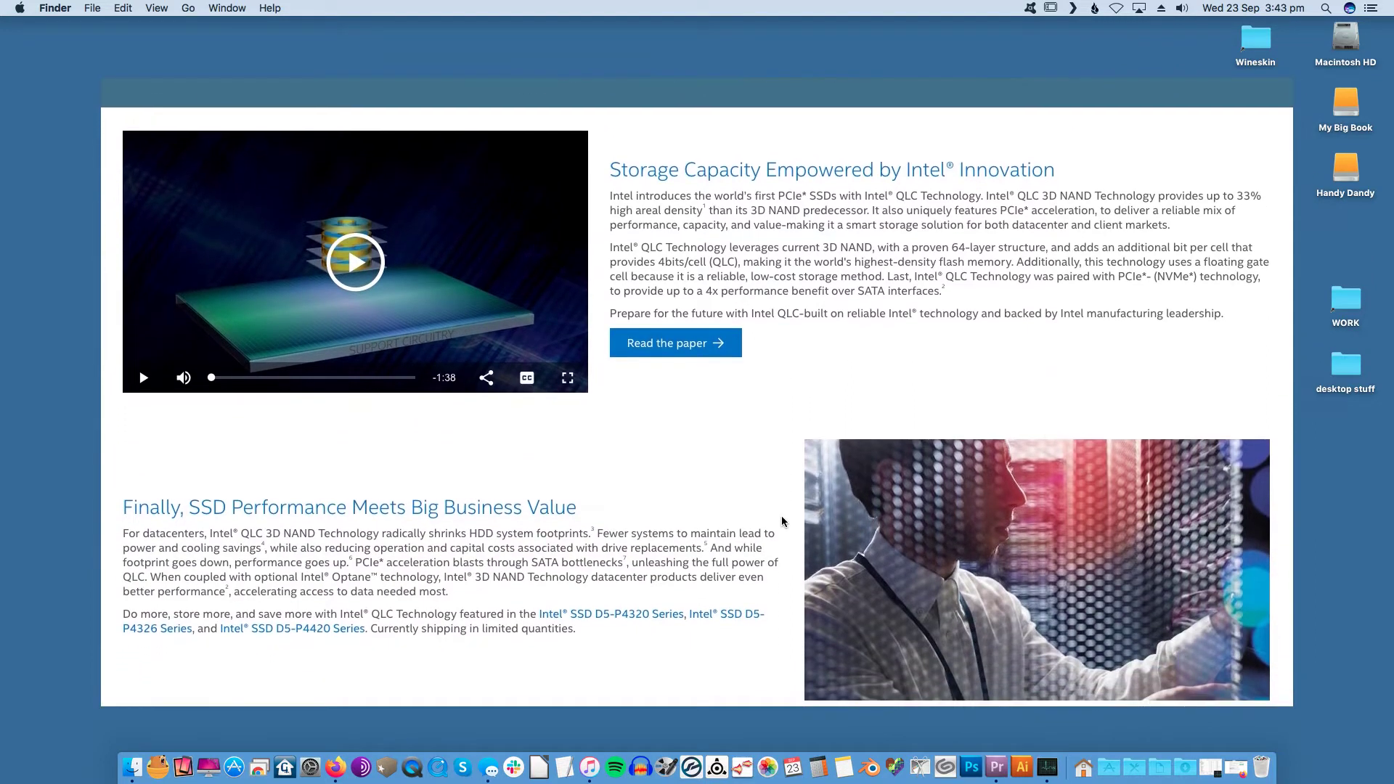
scroll(783, 522, down, 1)
scroll(783, 521, down, 1)
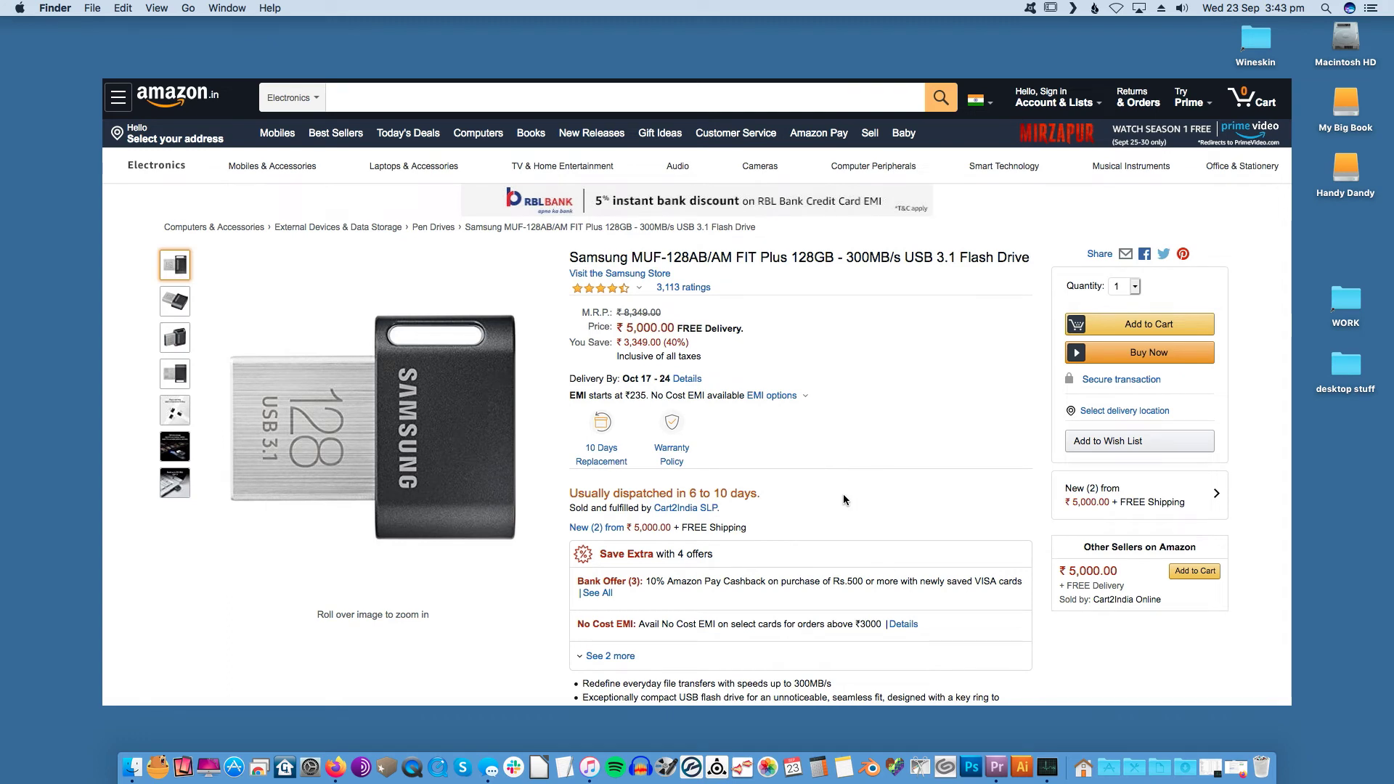
Open the enlarged Samsung FIT Plus photo view and show the angled second image
scroll(840, 494, down, 5)
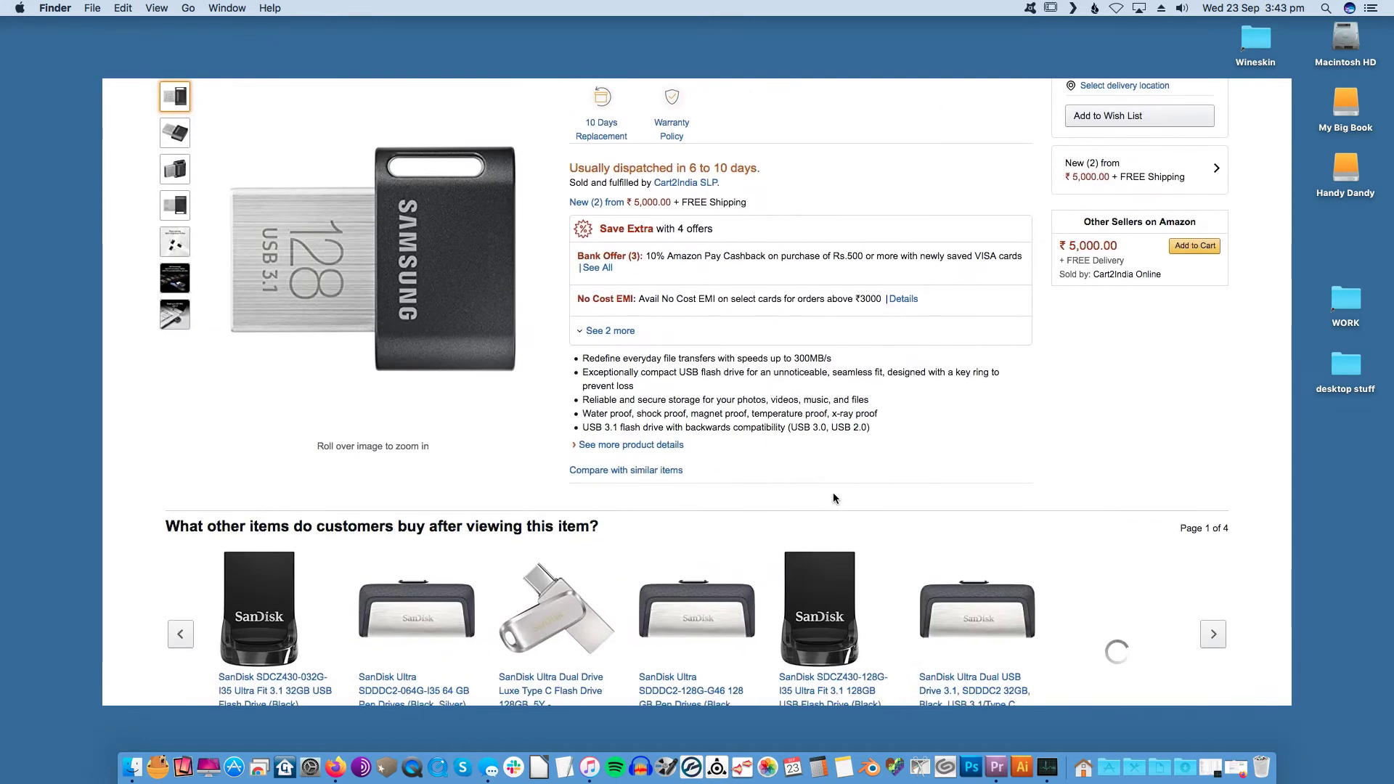
scroll(834, 497, down, 3)
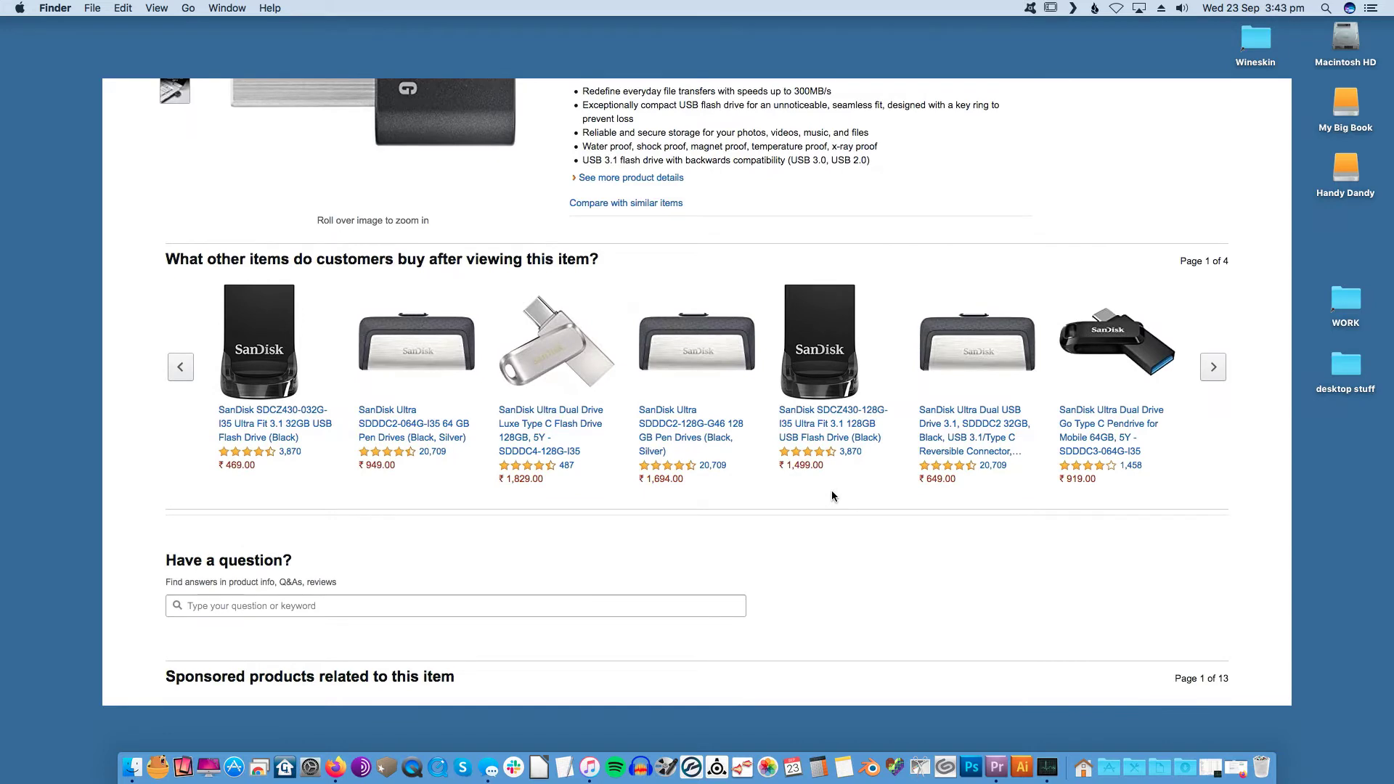
scroll(832, 496, up, 8)
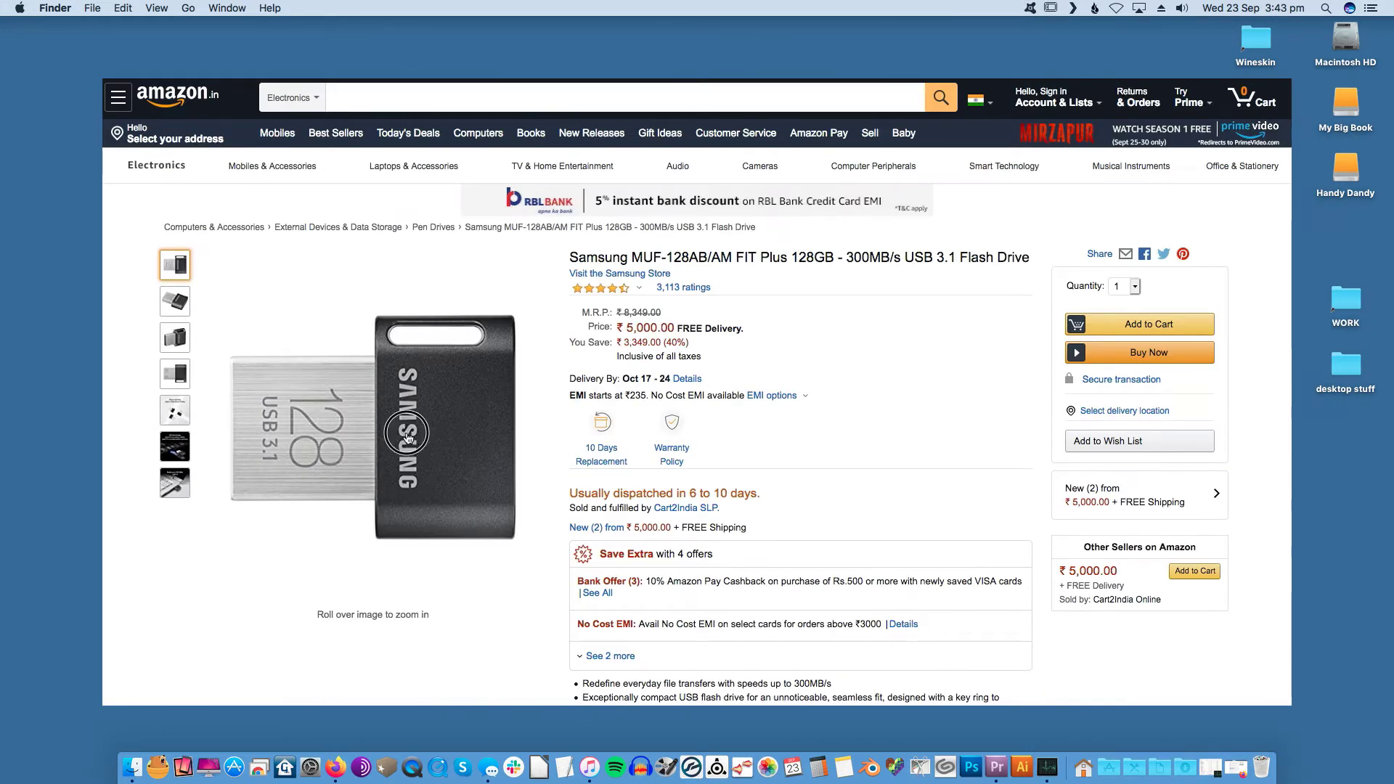
mouse_move(414, 435)
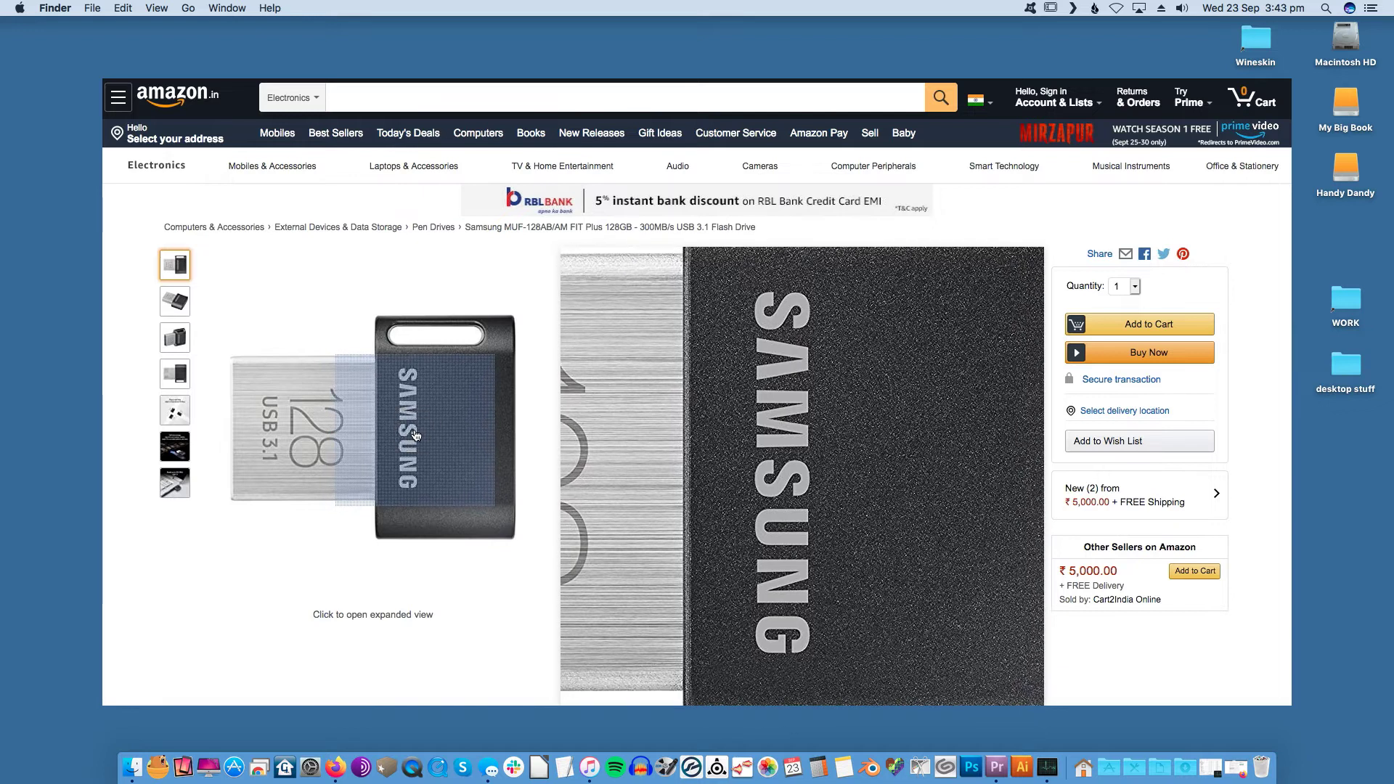
click(416, 435)
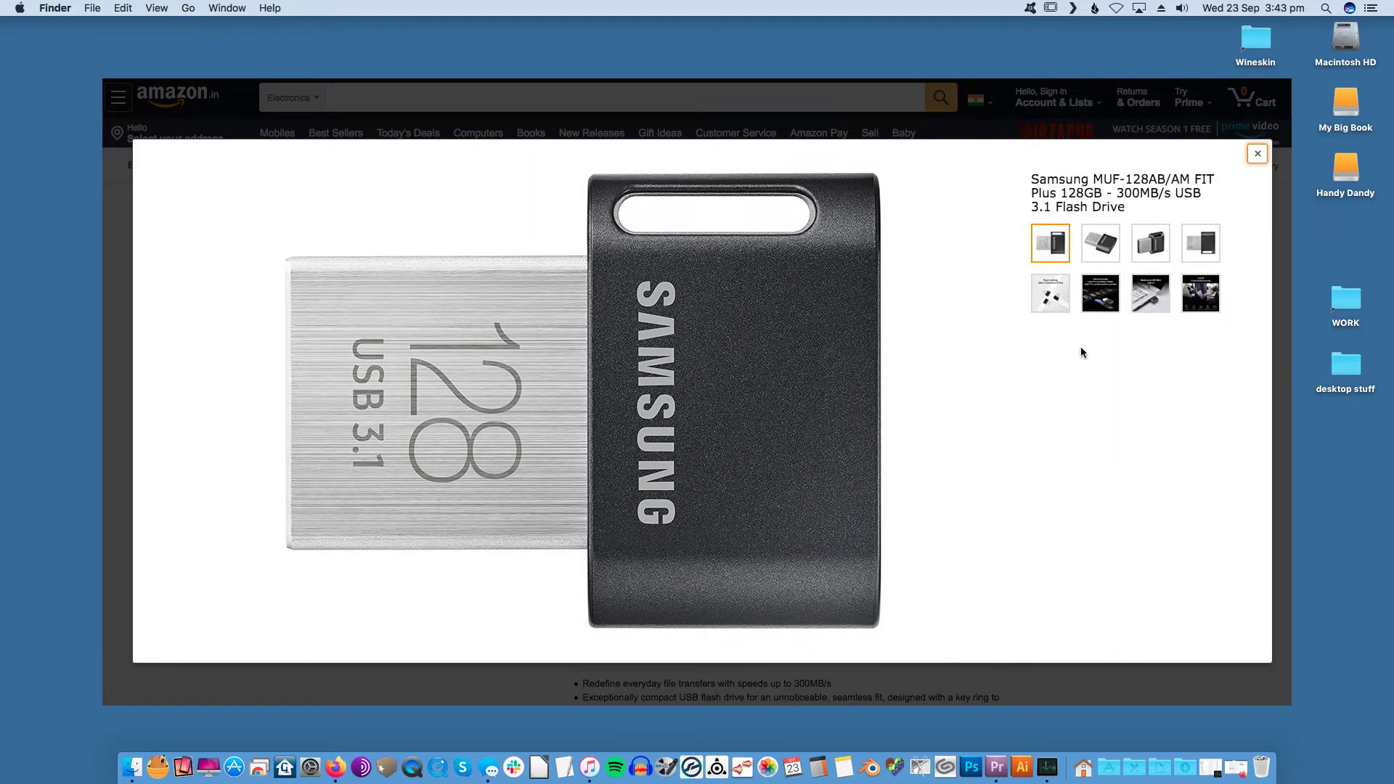
click(1100, 245)
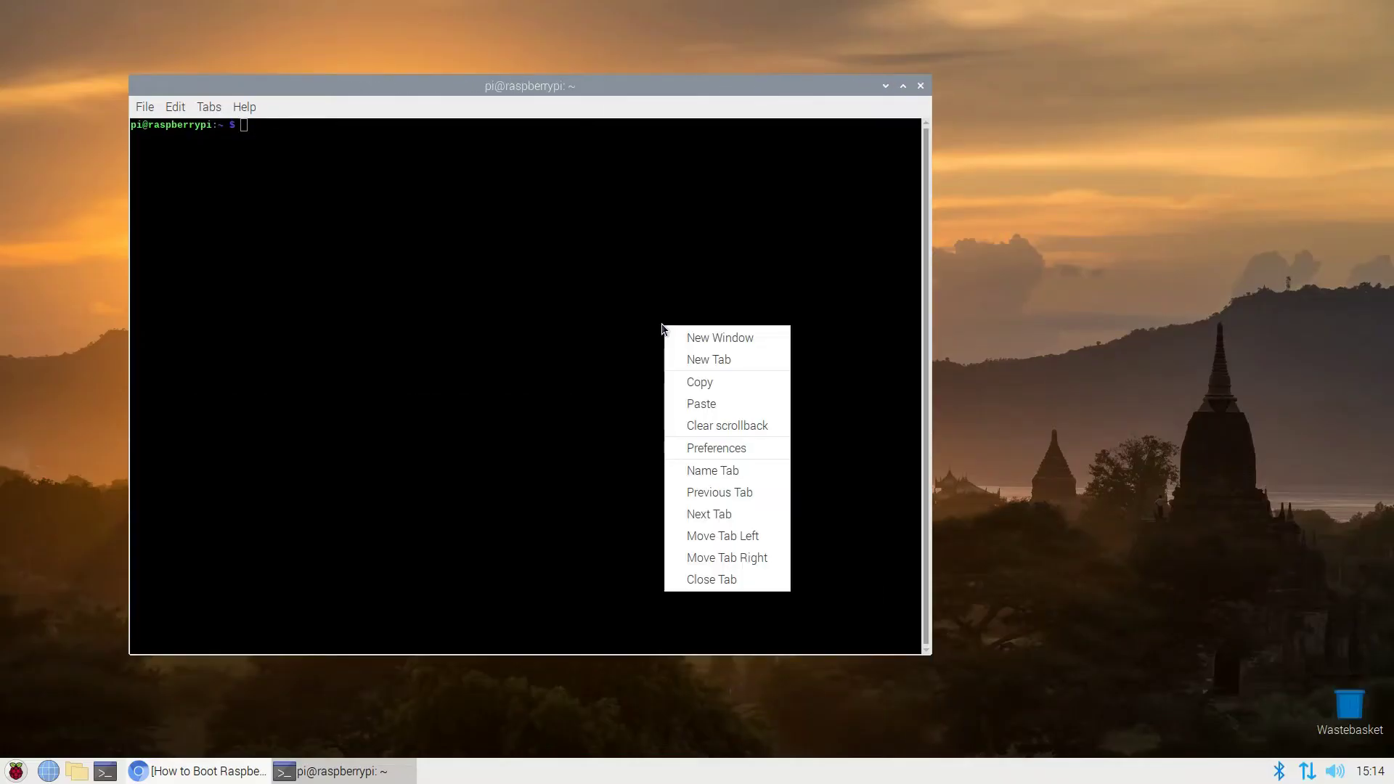
Run sudo apt update, then sudo apt full-upgrade, which reports 0 packages upgraded
click(730, 402)
key(Return)
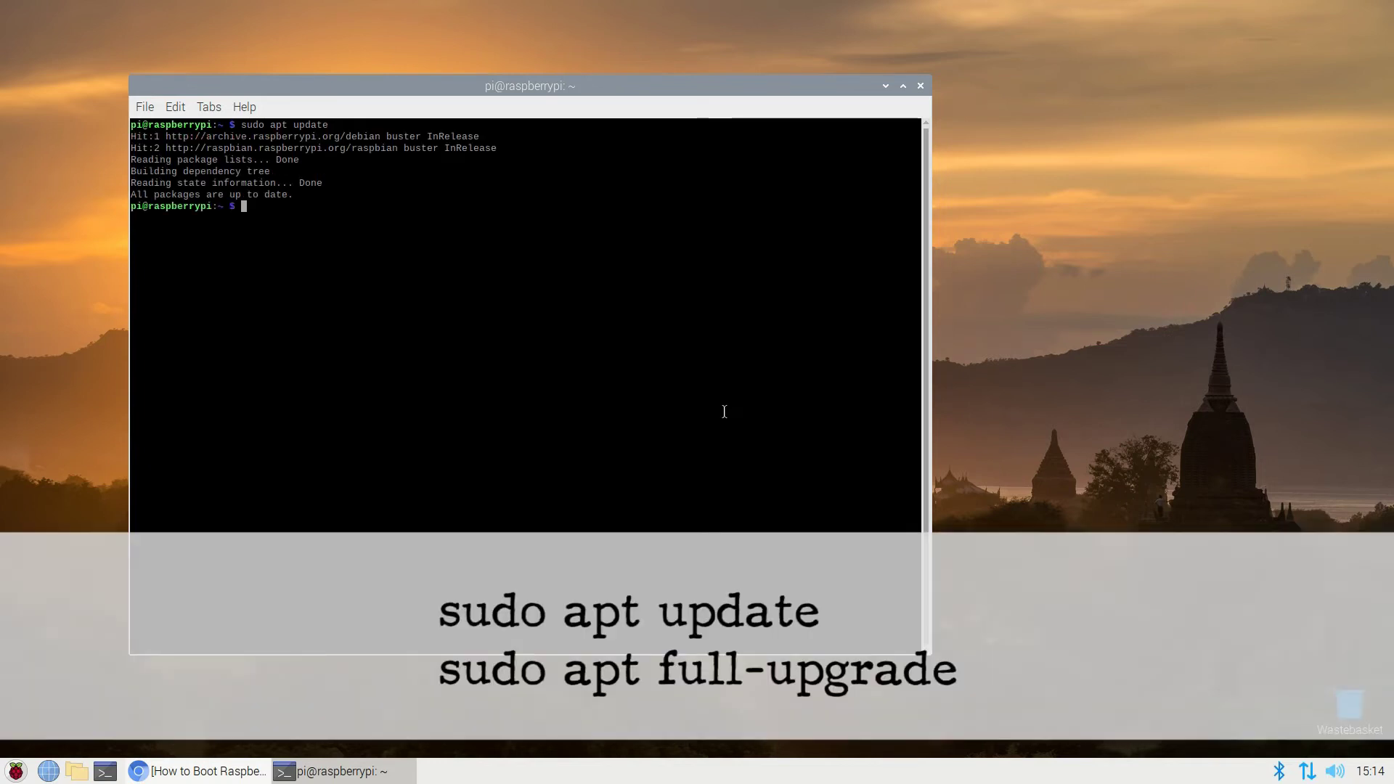
right_click(560, 256)
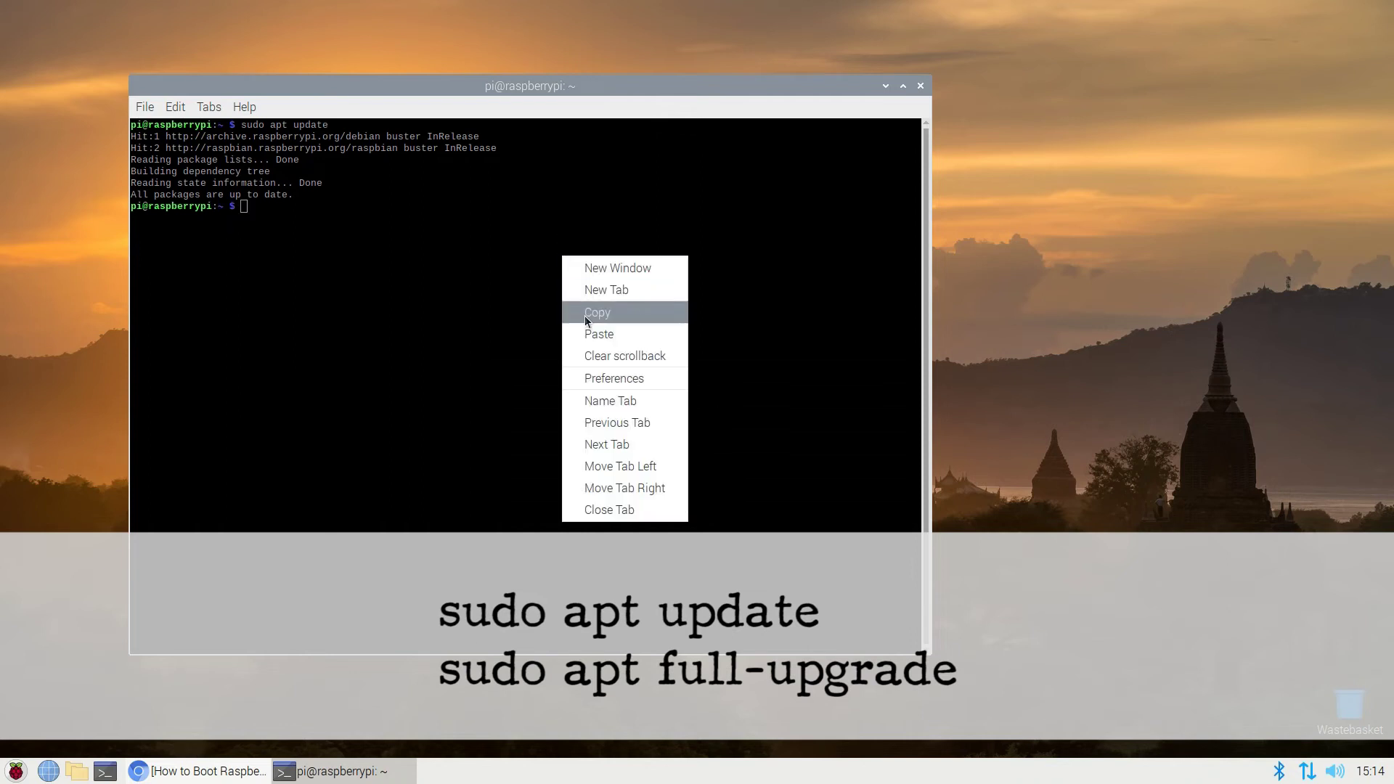
click(662, 332)
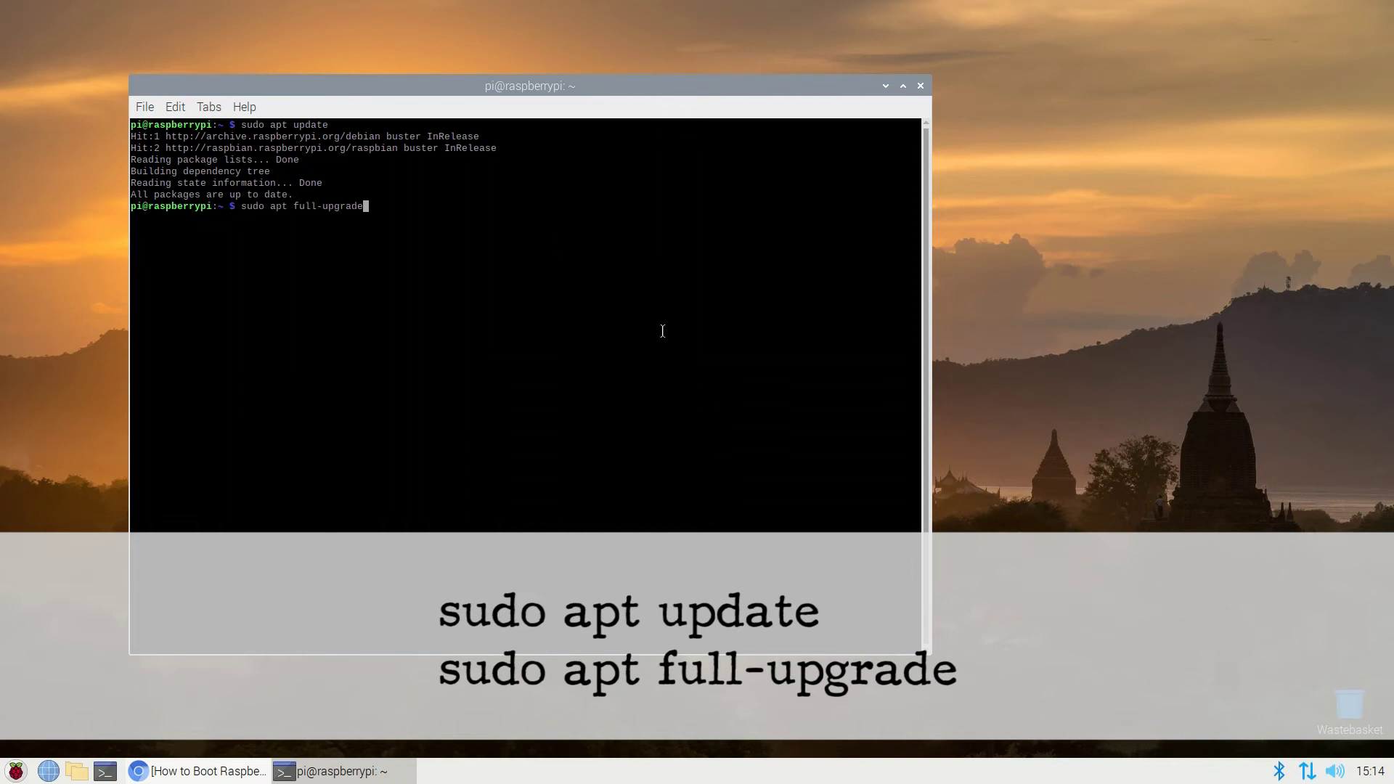
key(Return)
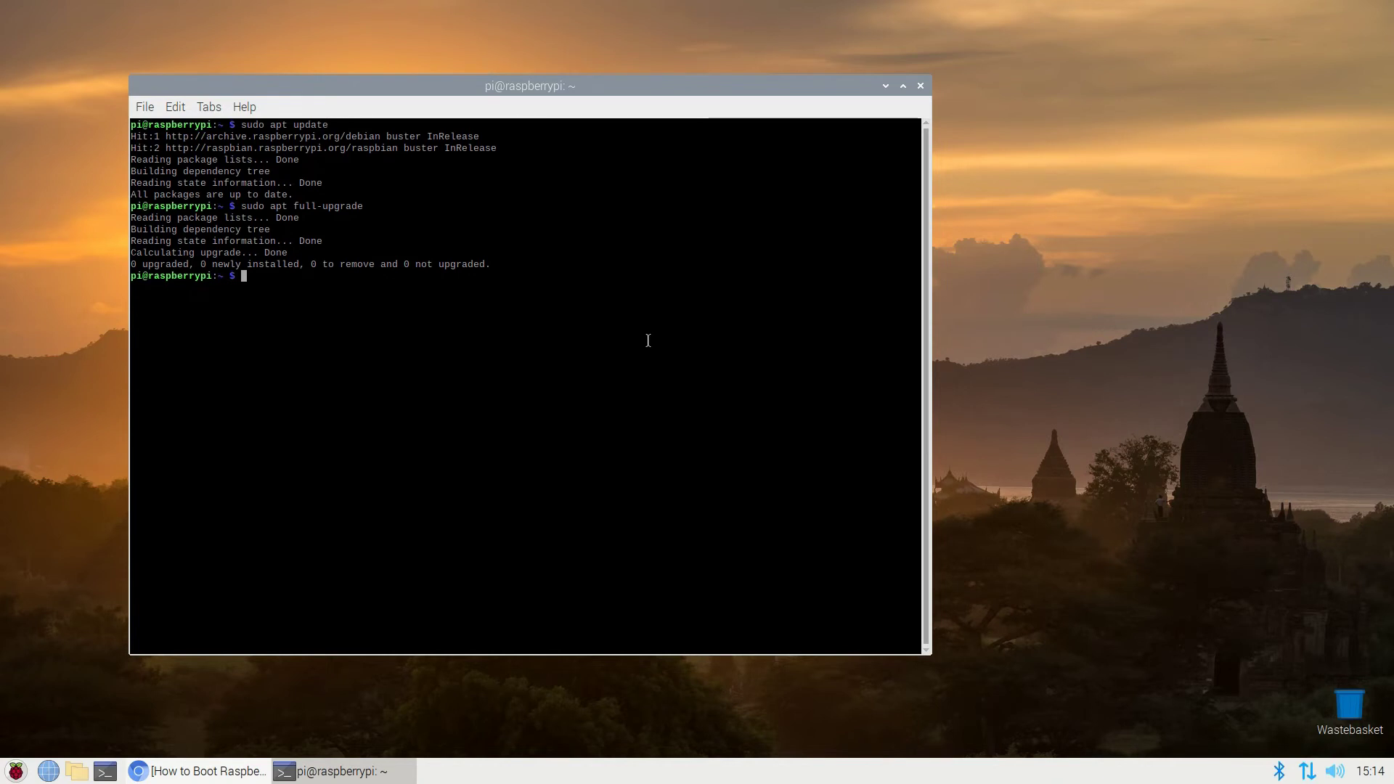
Edit /etc/default/rpi-eeprom-update in nano, changing critical to stable, then save and exit
right_click(629, 333)
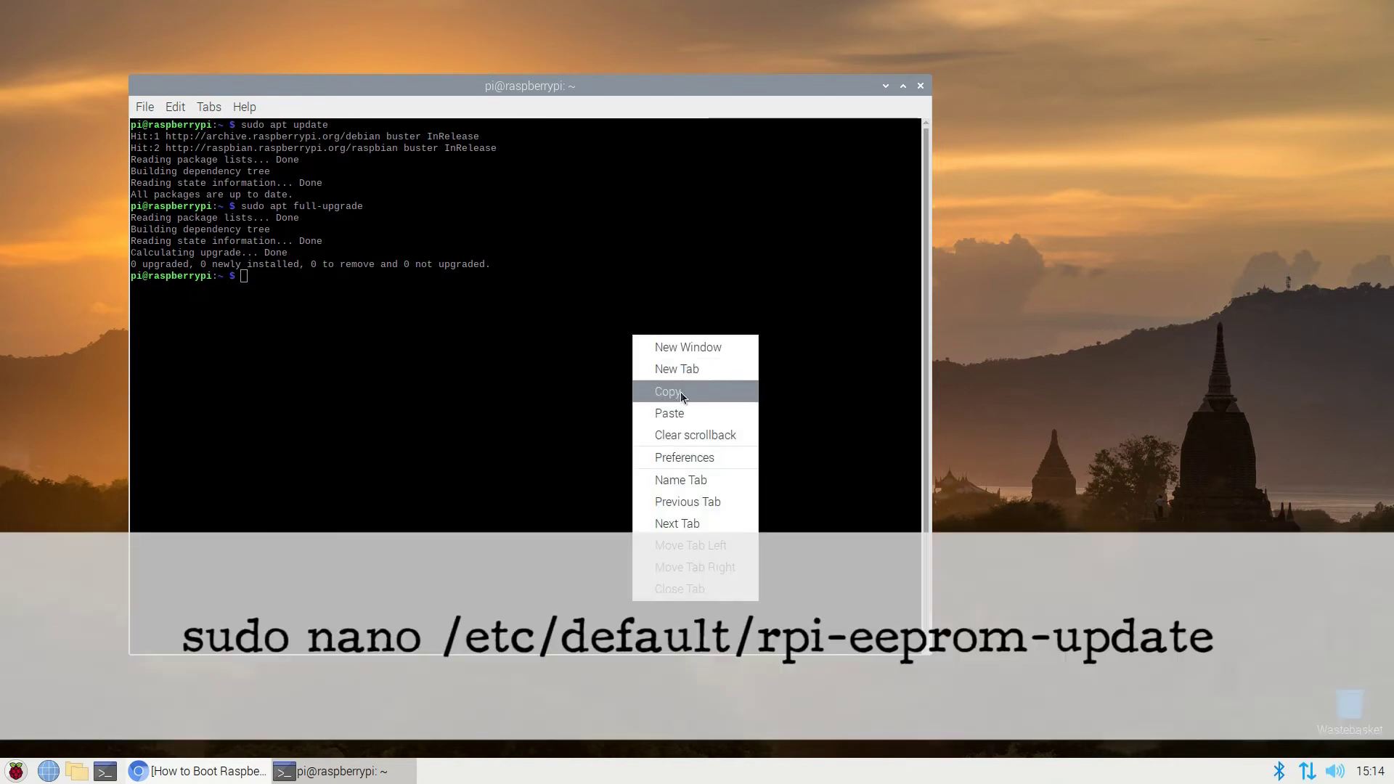
click(694, 421)
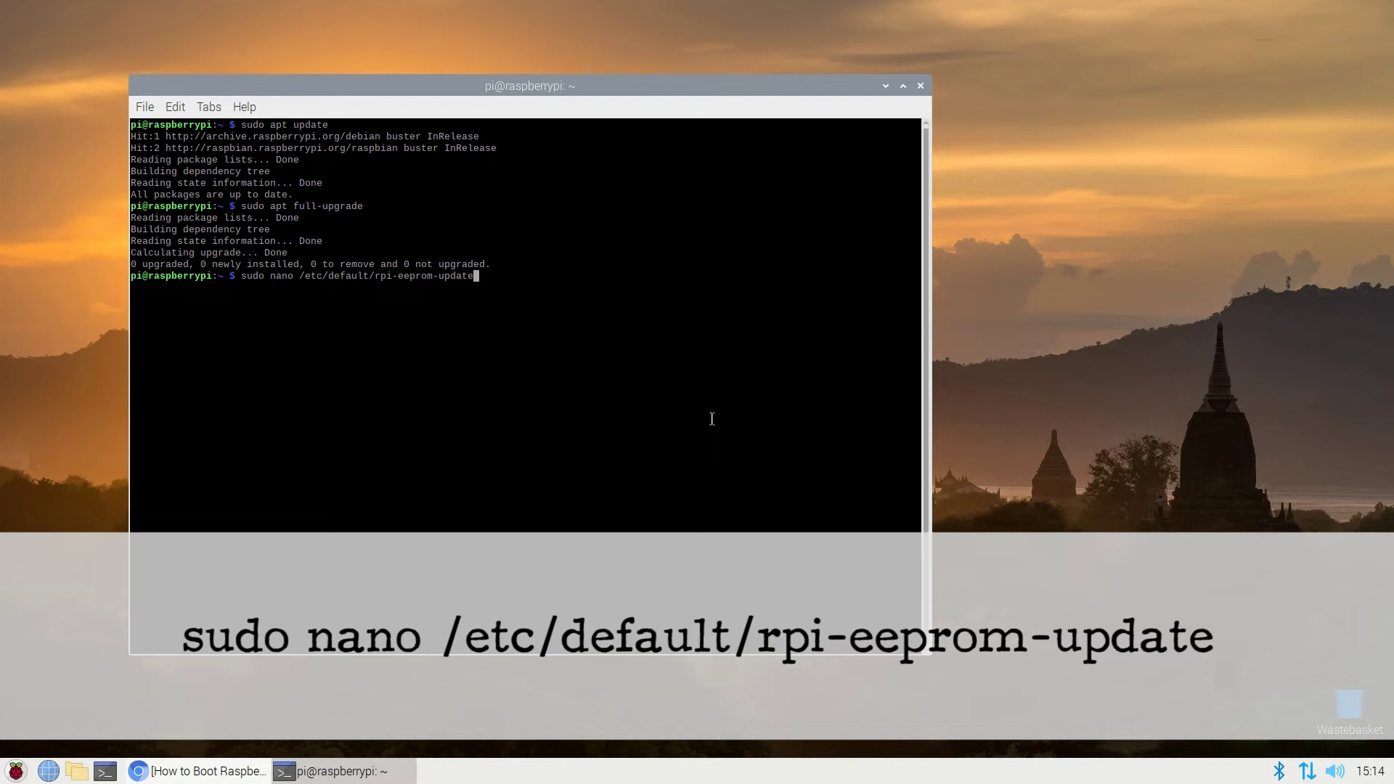
key(Return)
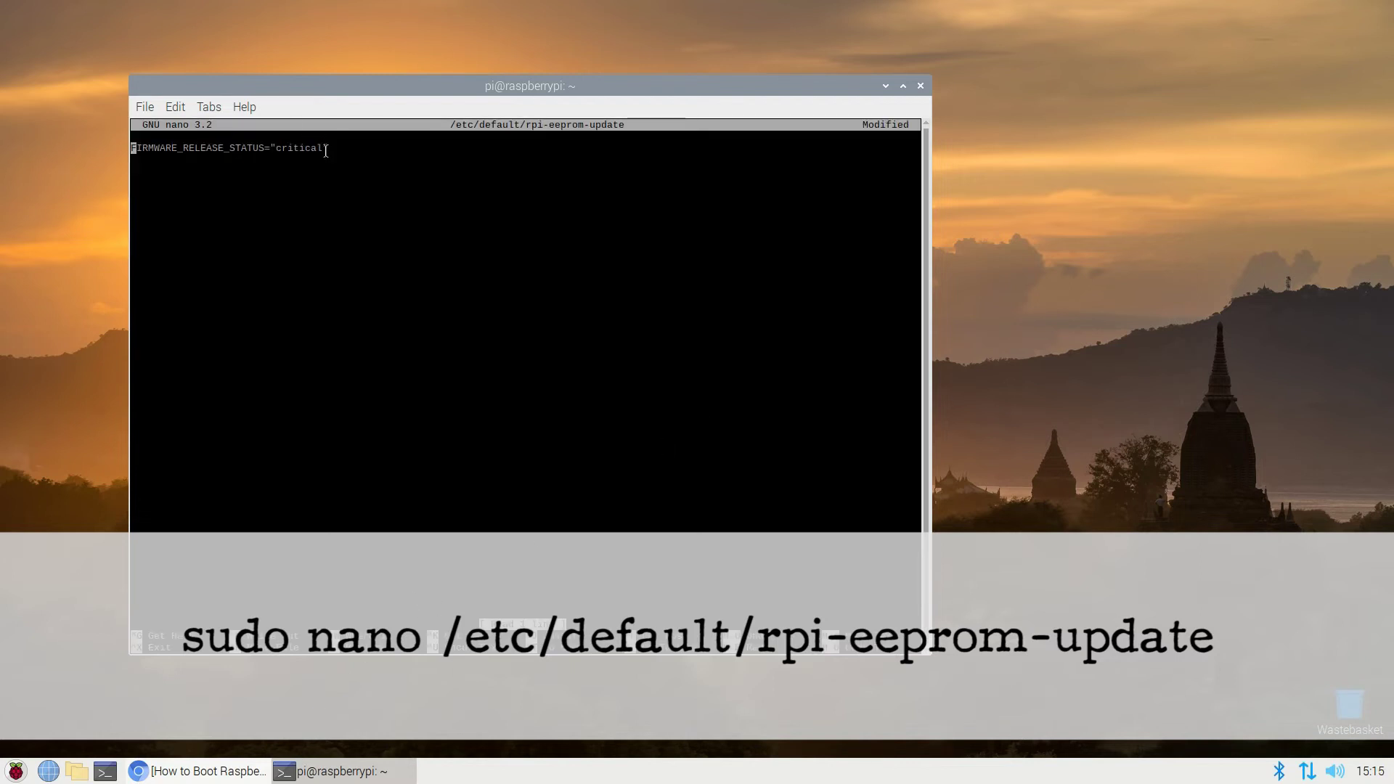
key(Right)
key(Right)
key(Right)
key(Right)
key(Right)
key(Right)
key(Right)
key(Right)
key(Right)
key(Right)
key(Right)
key(Right)
key(Right)
key(Right)
key(Right)
key(Right)
key(Right)
key(Right)
key(Right)
key(Right)
key(Right)
key(Right)
key(Right)
key(Right)
key(Right)
key(Right)
key(Right)
key(Right)
key(Right)
key(Right)
key(Right)
key(Right)
key(Right)
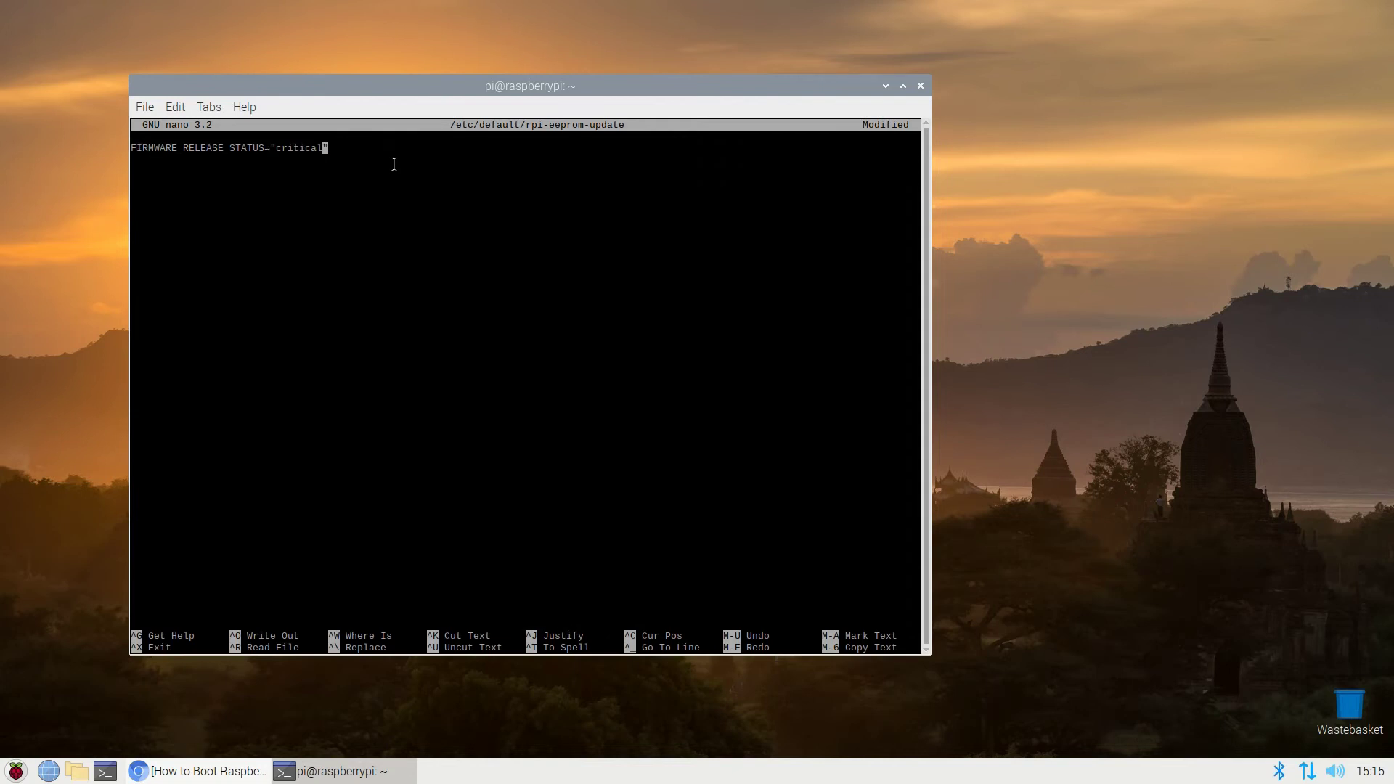
key(BackSpace)
key(BackSpace)
key(BackSpace)
key(BackSpace)
key(BackSpace)
key(BackSpace)
key(BackSpace)
key(BackSpace)
text(stable)
key(ctrl+o)
key(Return)
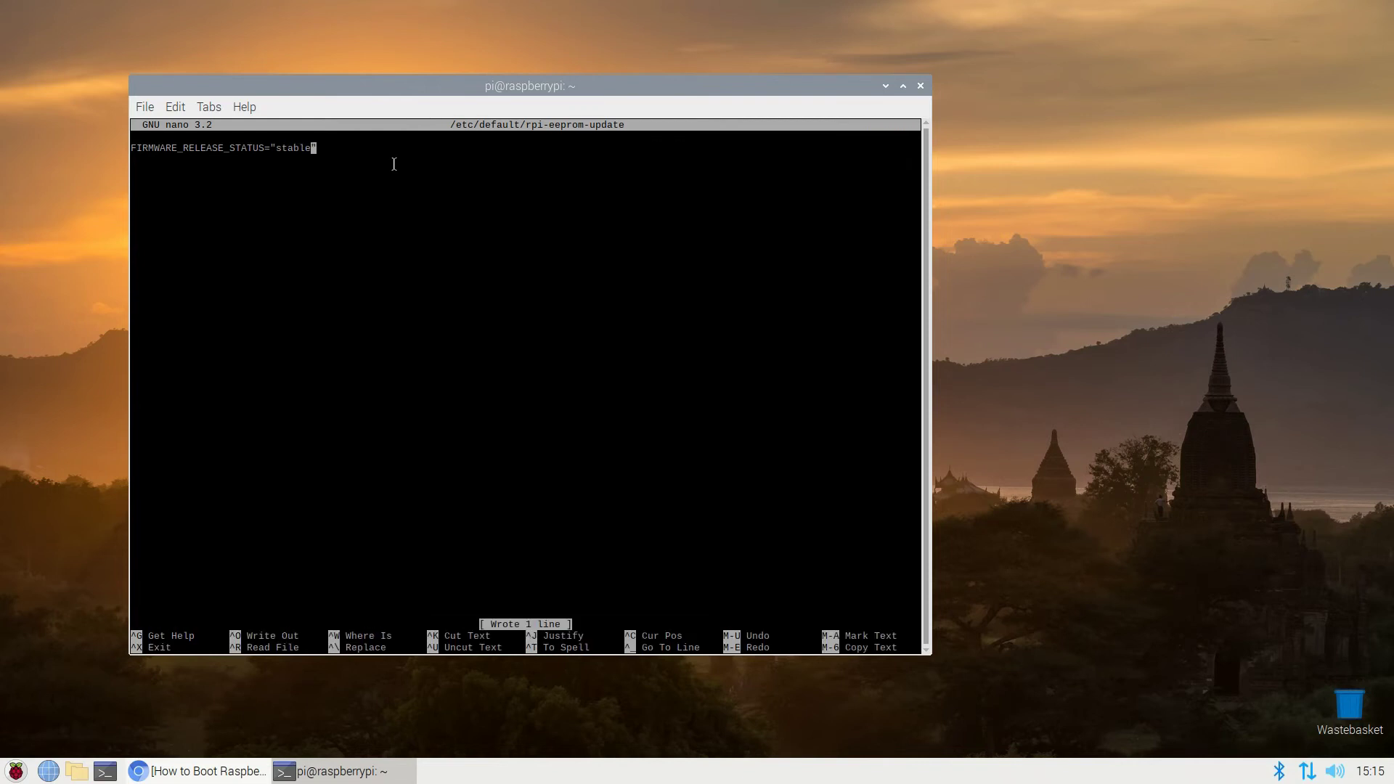
key(ctrl+x)
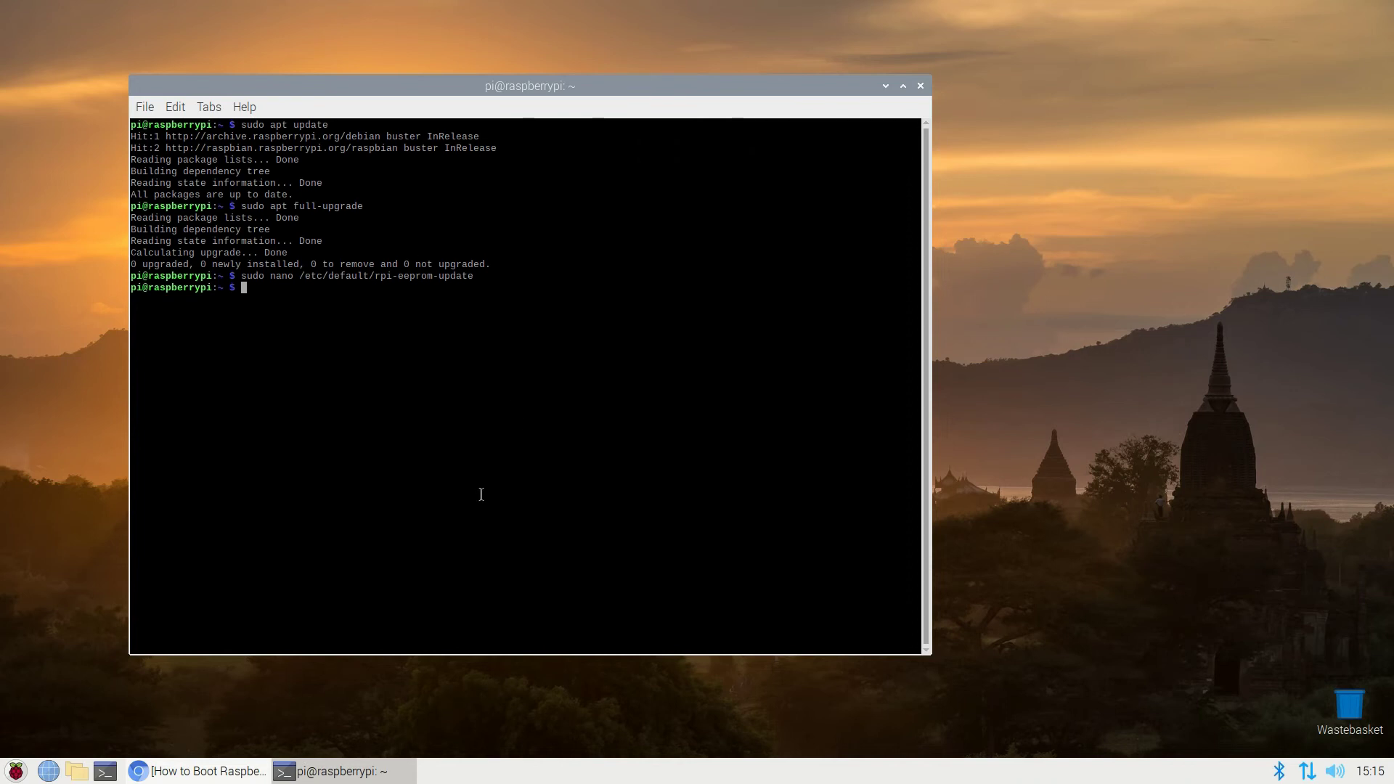
Run sudo rpi-eeprom-update -d -a to apply the stable bootloader, then move the ALIENDISK window aside
right_click(415, 307)
click(468, 384)
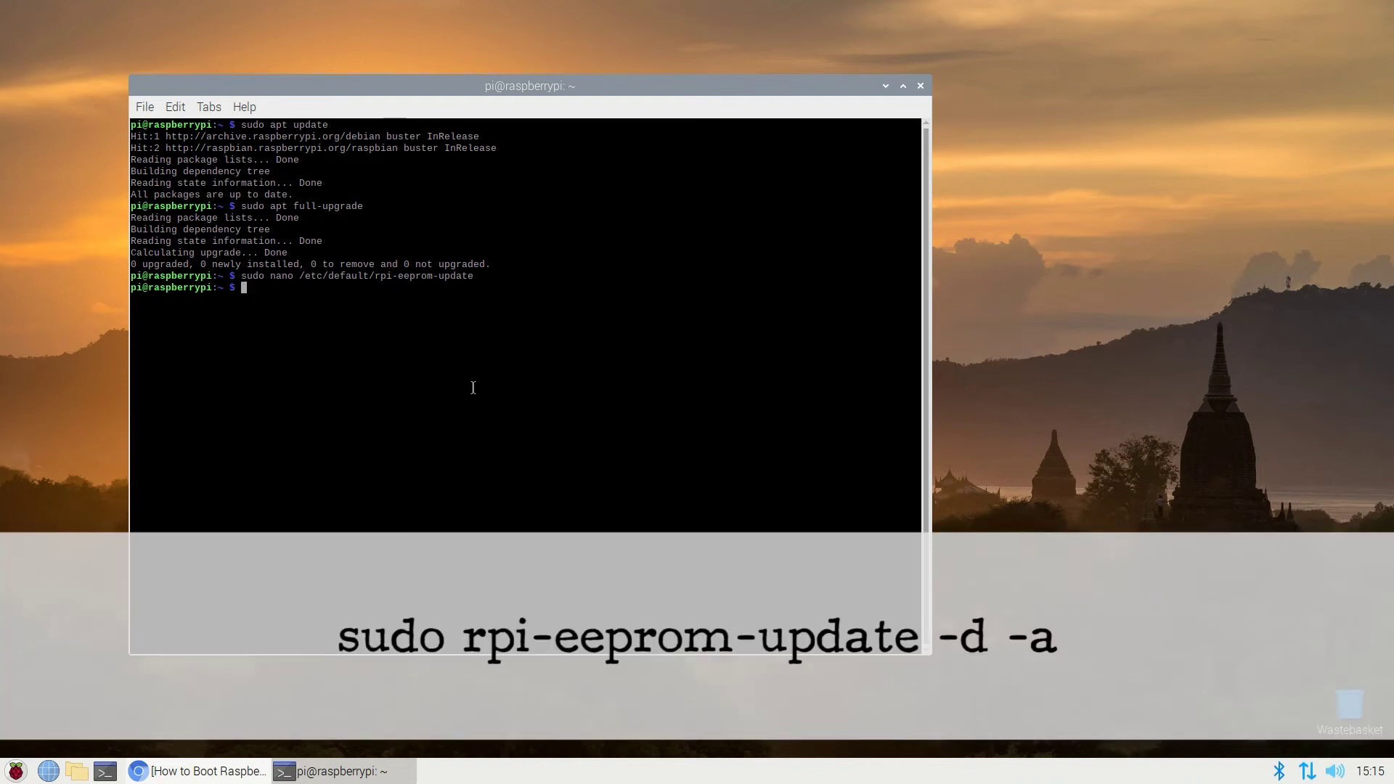
key(Return)
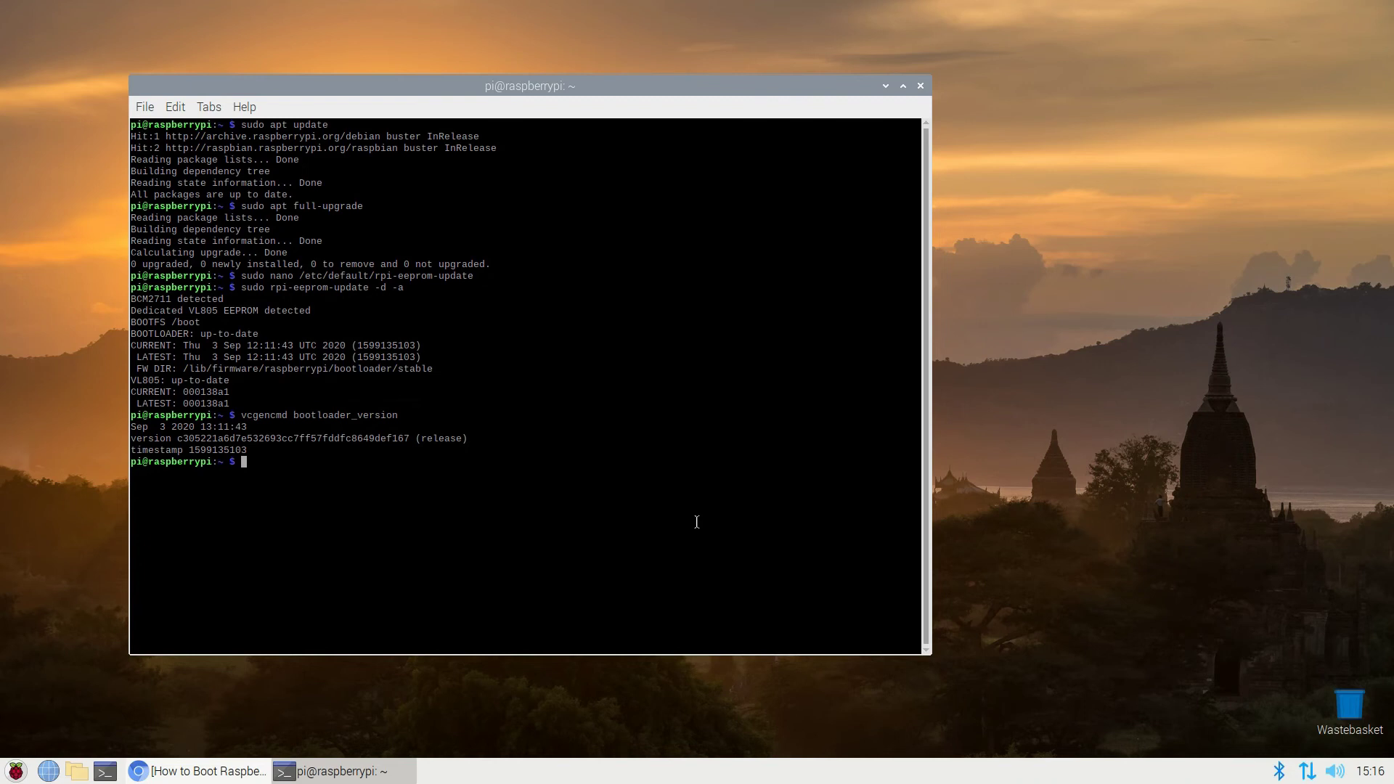
drag(977, 273, 860, 233)
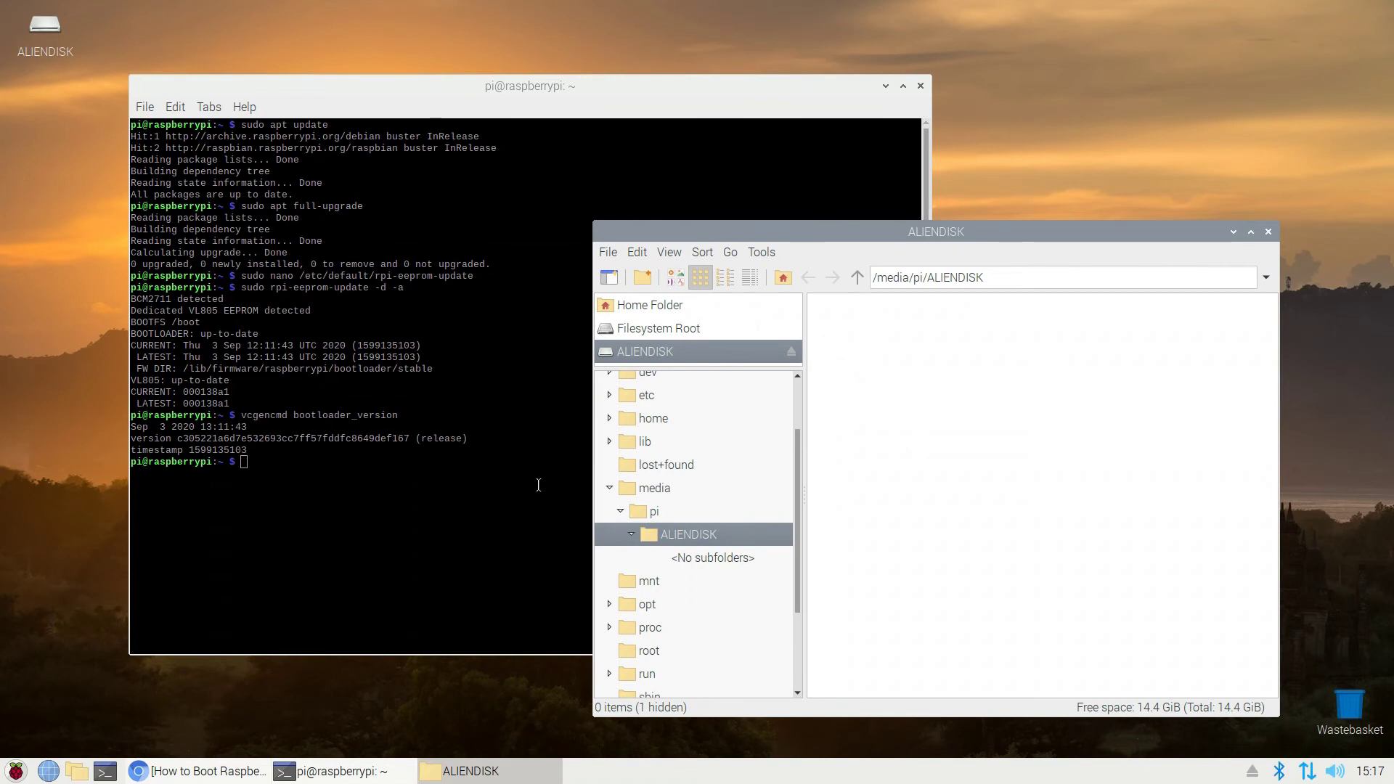
Launch SD Card Copier from the Accessories menu and move its dialog over the terminal
click(26, 764)
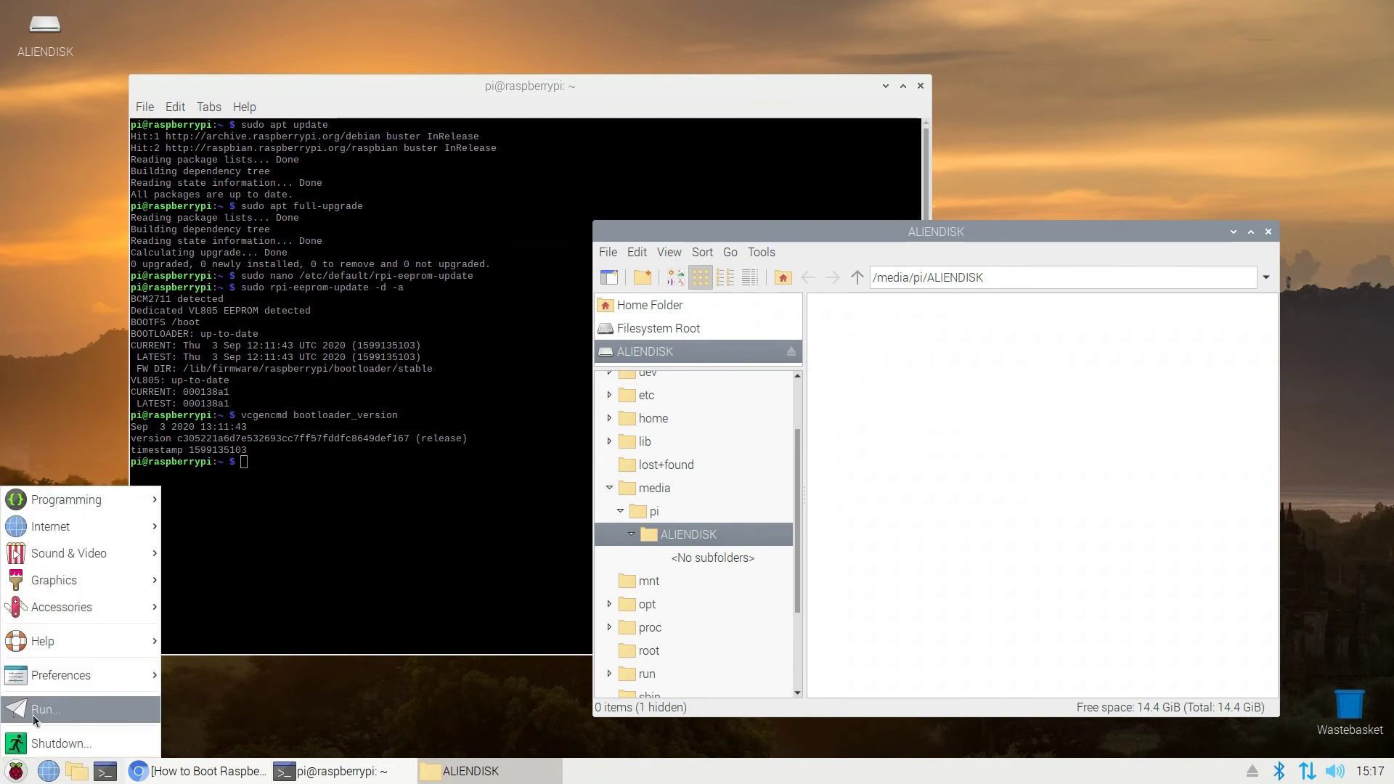
mouse_move(98, 604)
click(227, 689)
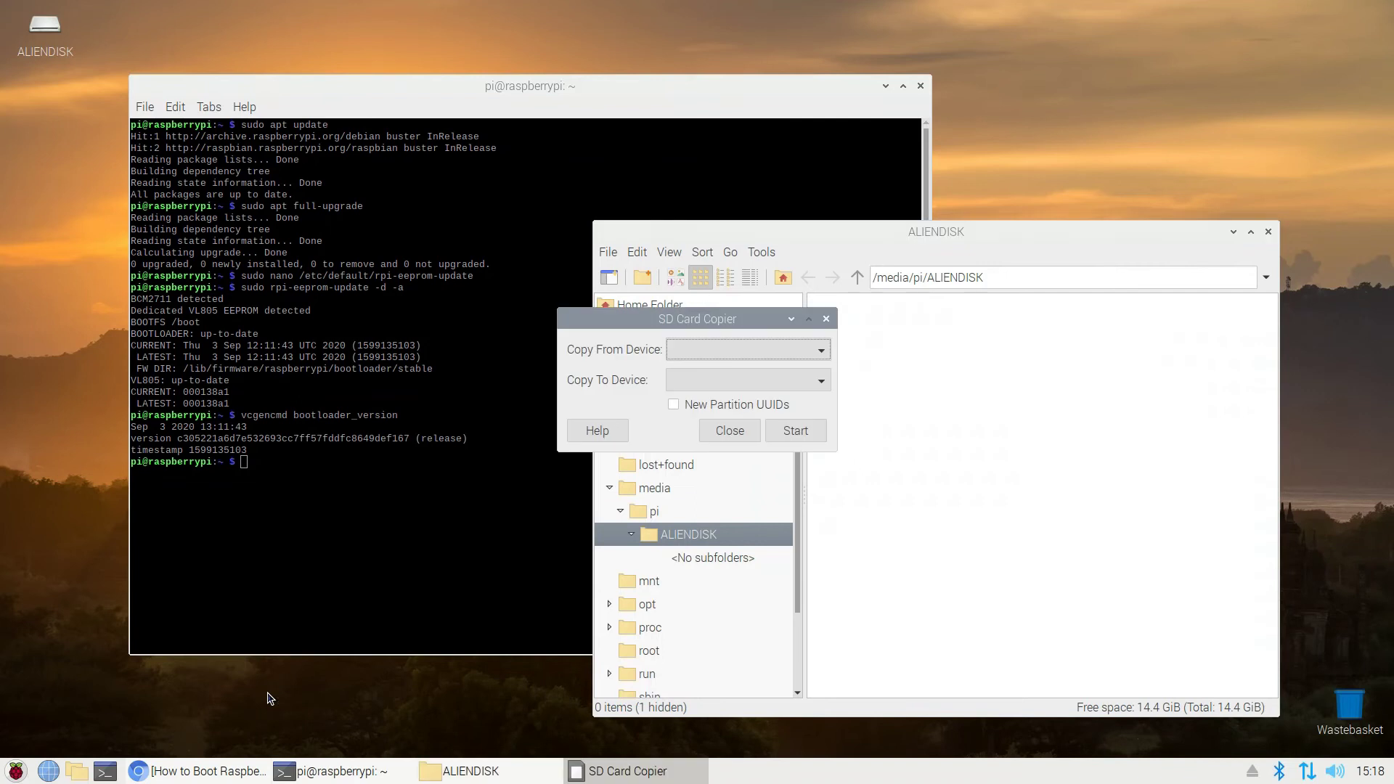
drag(716, 312, 398, 218)
Copy from SC16G to Corsair Voyager with New Partition UUIDs ticked, and start
click(505, 256)
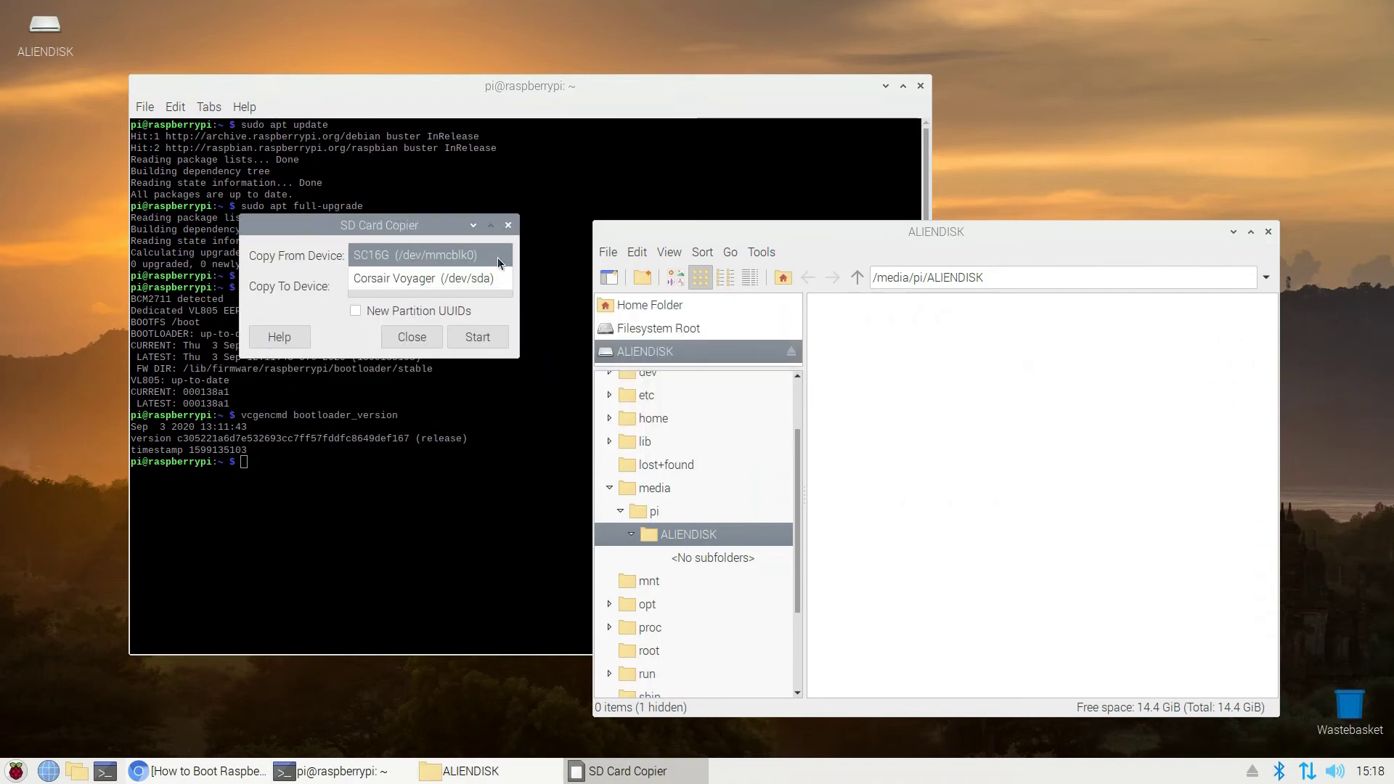
click(482, 263)
click(494, 288)
click(494, 288)
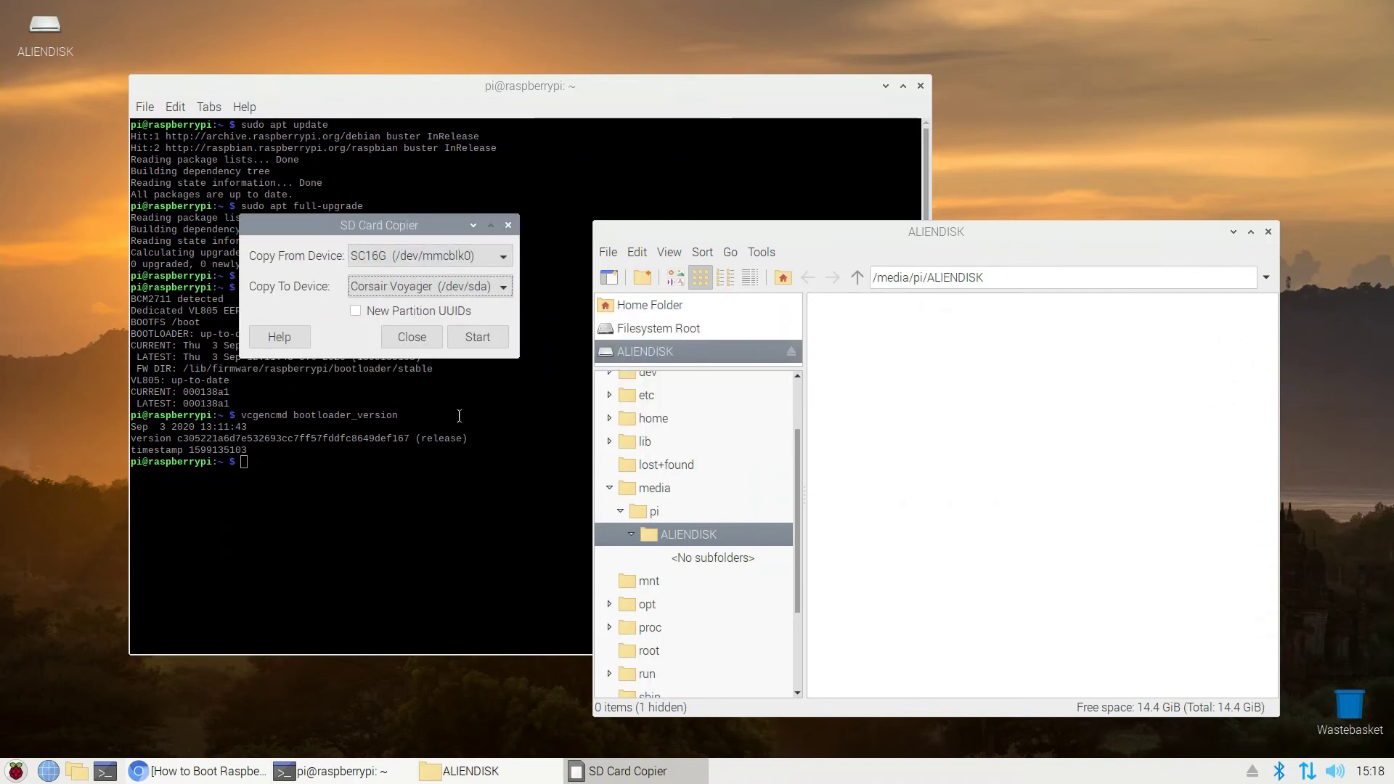
click(358, 312)
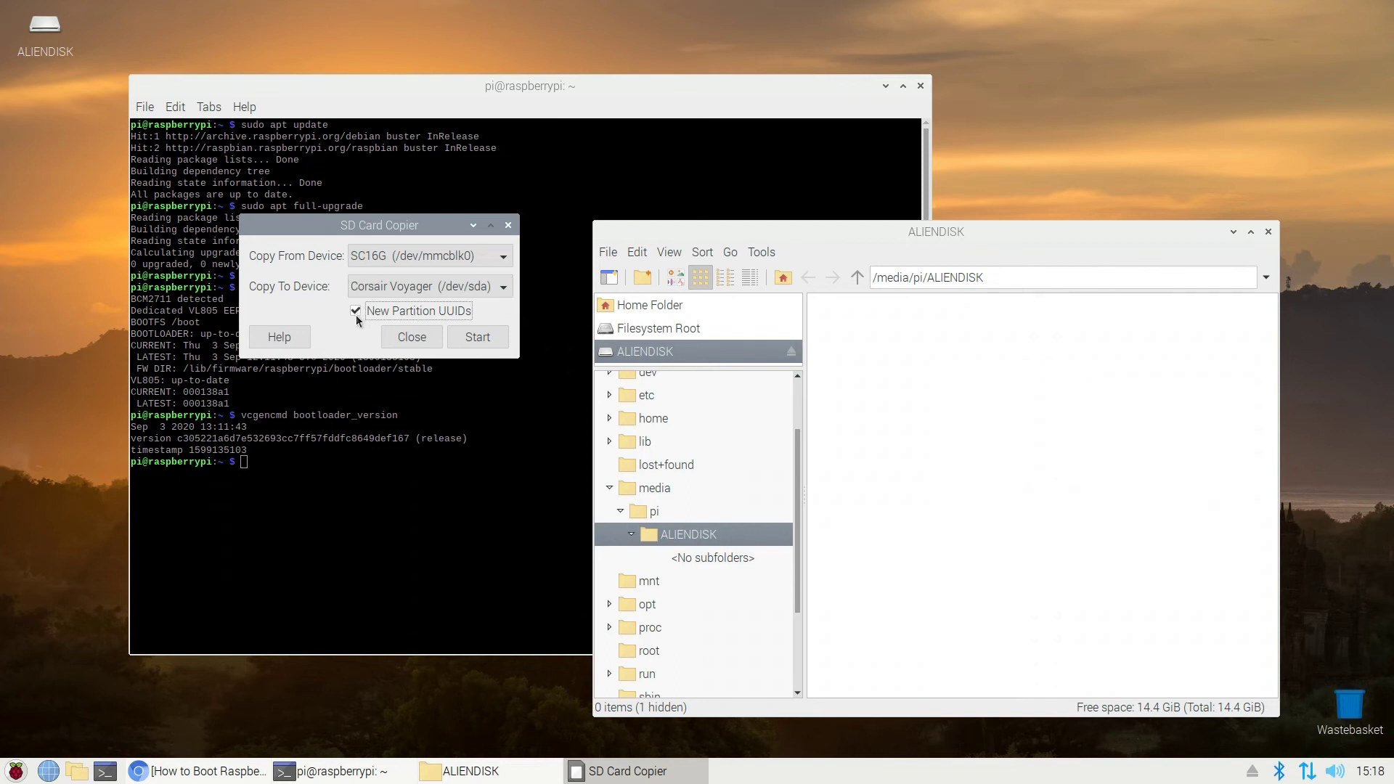
click(475, 339)
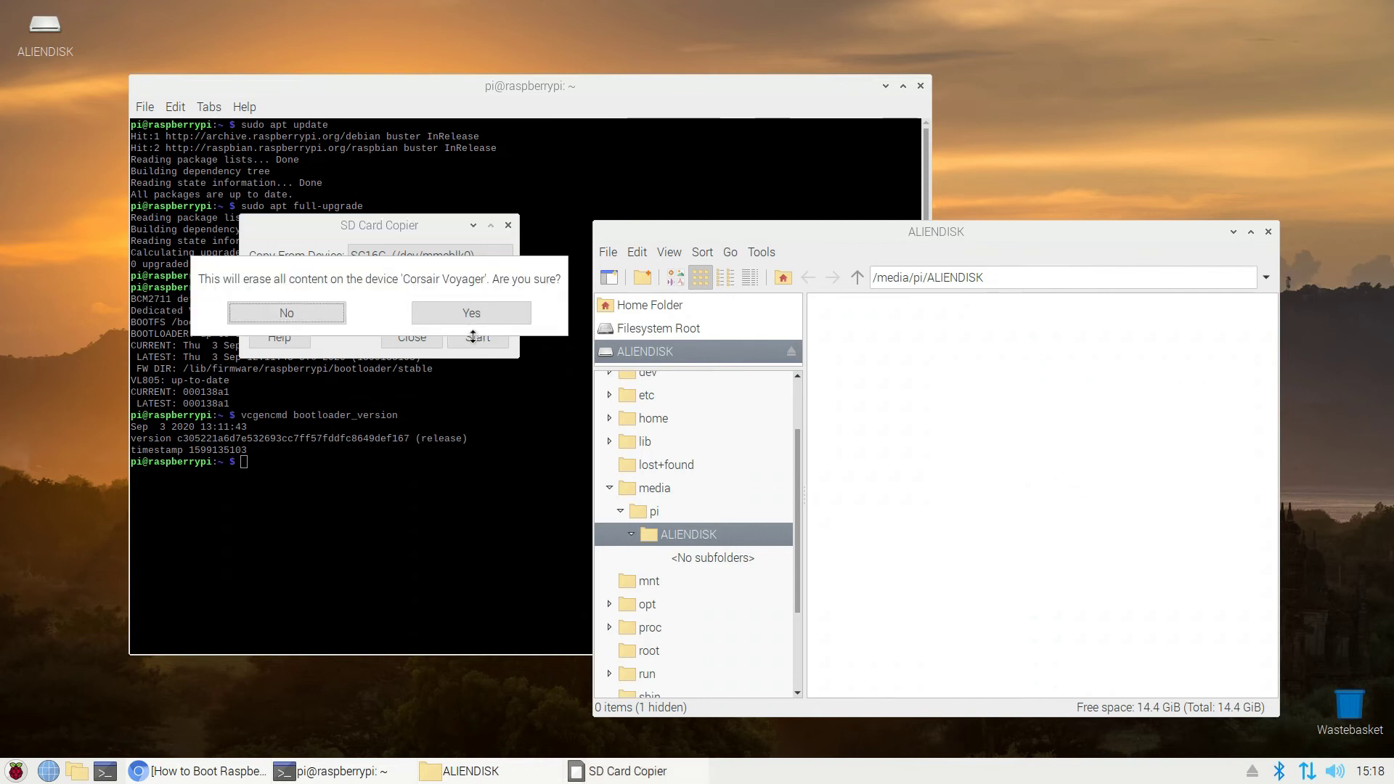
Confirm erasing the Corsair Voyager drive so the clone begins
click(474, 313)
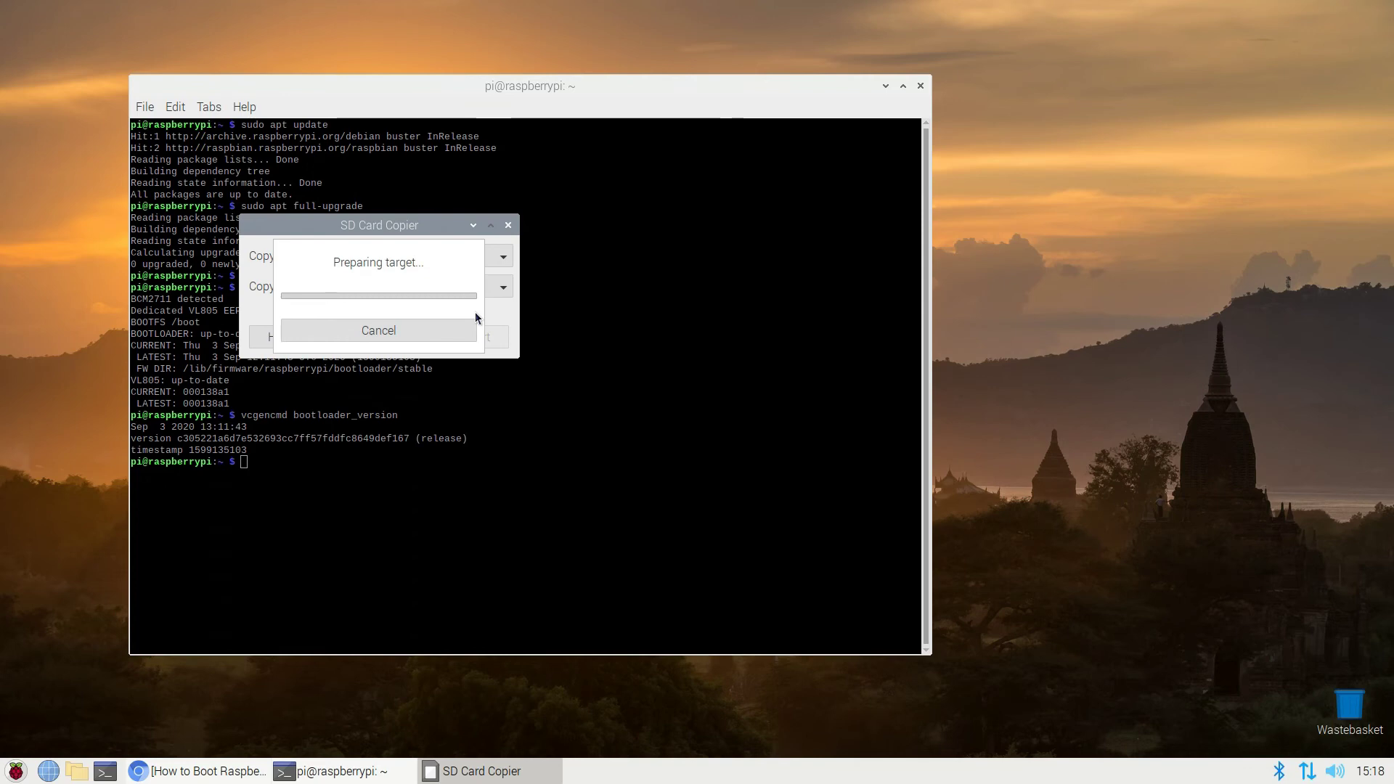